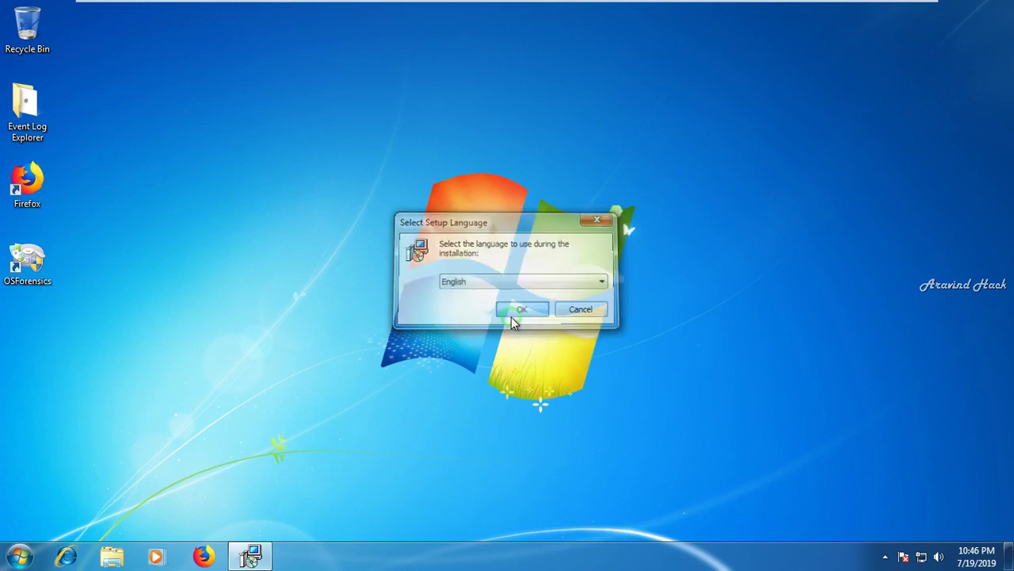
# Step: Install Event Log Explorer, accepting the license agreement and keeping the default setup options, including the Start Menu folder
pyautogui.click(600, 401)
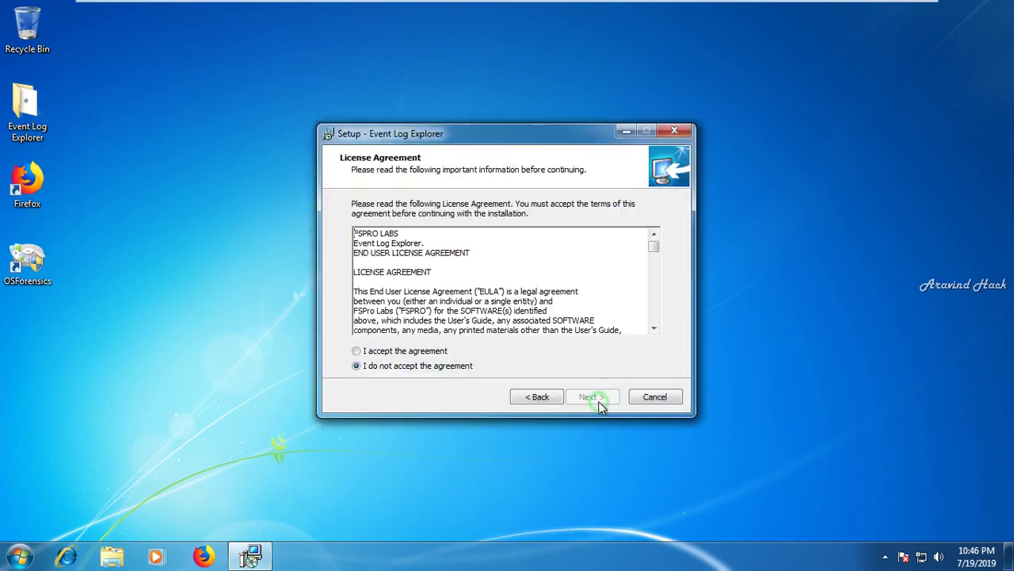
pyautogui.click(399, 351)
pyautogui.click(579, 400)
pyautogui.click(574, 399)
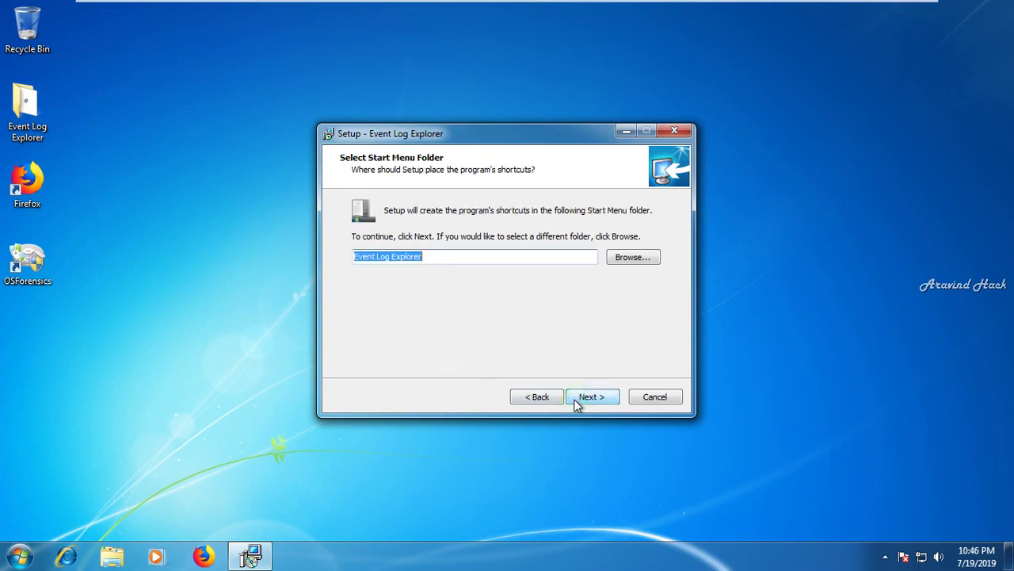
pyautogui.click(574, 399)
pyautogui.click(574, 399)
pyautogui.click(573, 399)
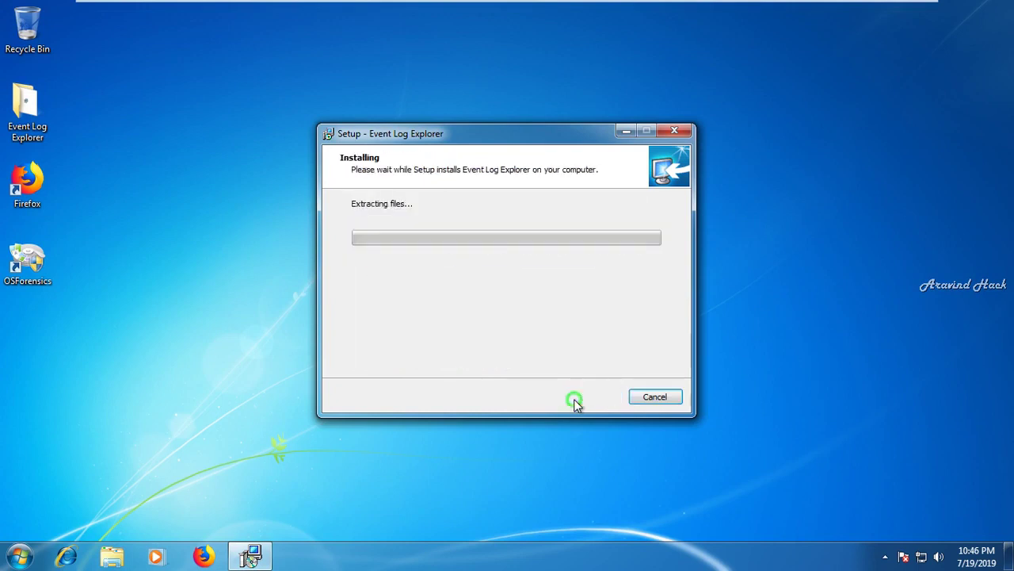
pyautogui.click(577, 401)
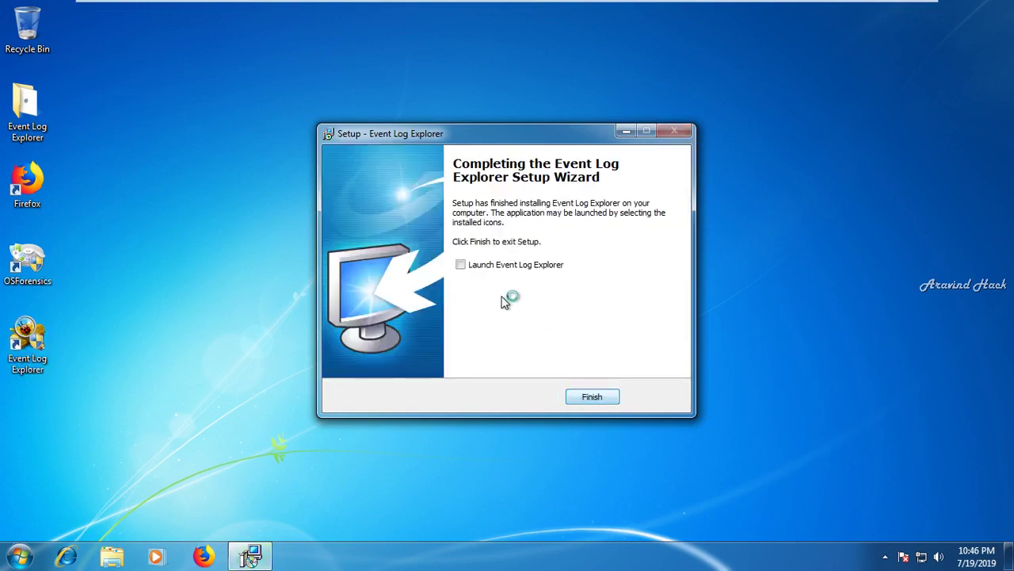
# Step: Finish the setup with Event Log Explorer set to launch, allow it to make changes and continue in evaluation mode
pyautogui.click(461, 266)
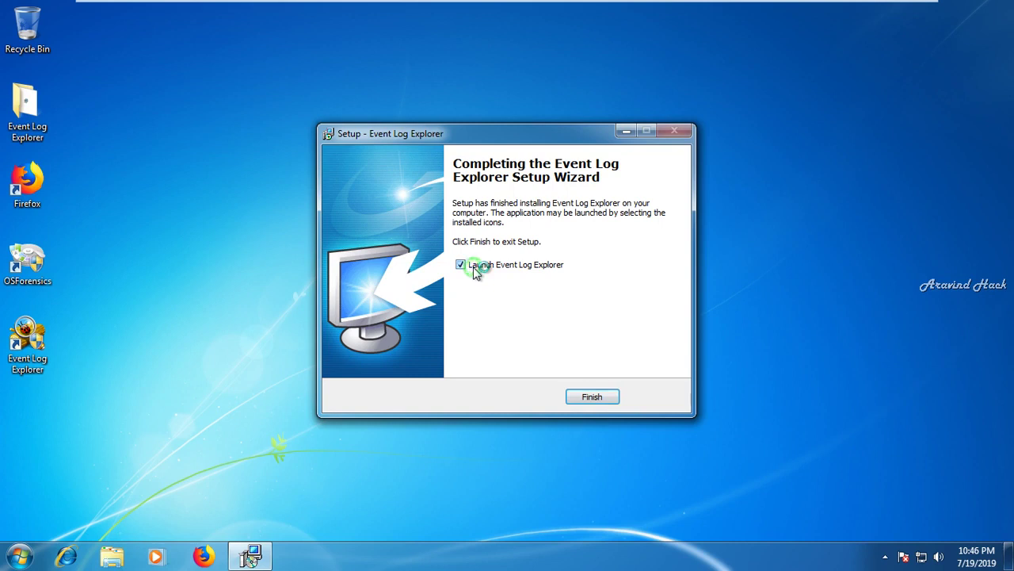
pyautogui.click(597, 401)
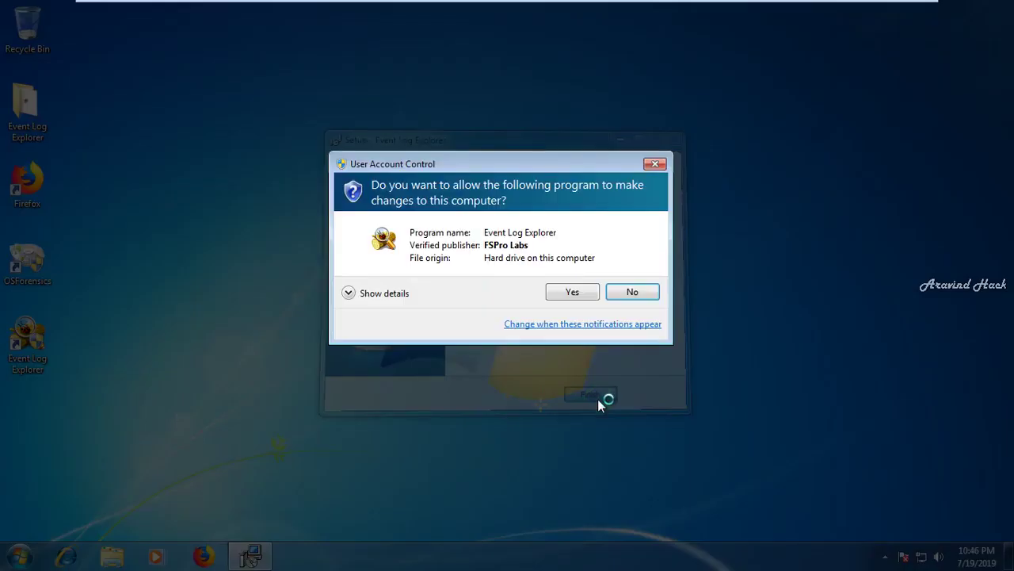
pyautogui.click(559, 297)
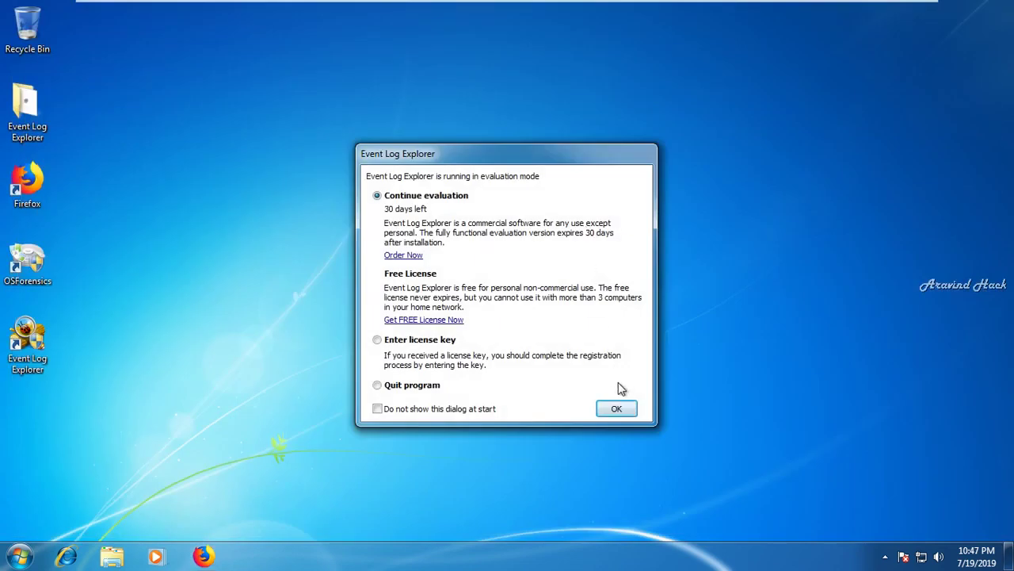
pyautogui.click(617, 414)
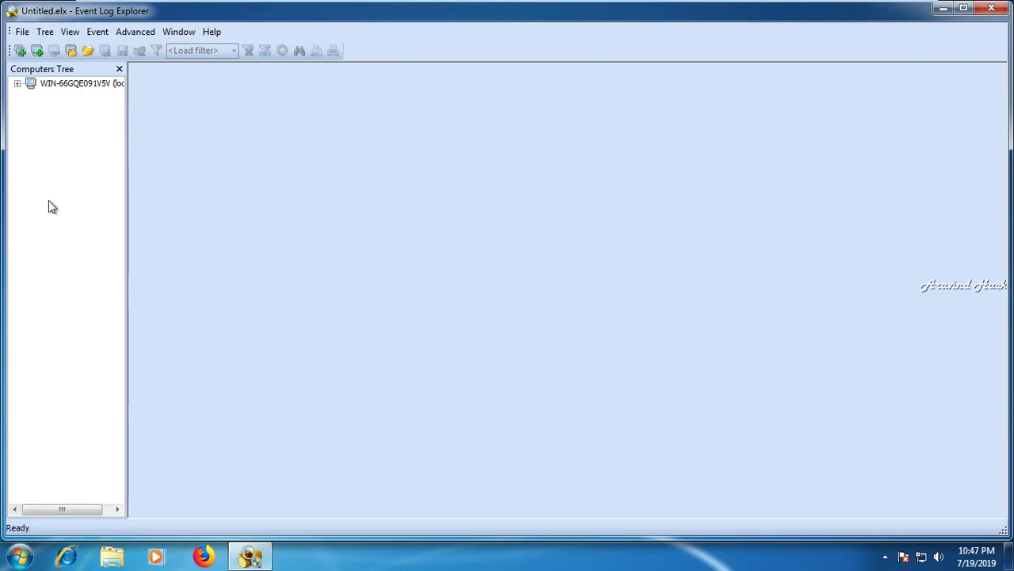
# Step: Start a new workspace, then expand the local computer's logs in a widened Computers Tree
pyautogui.click(22, 33)
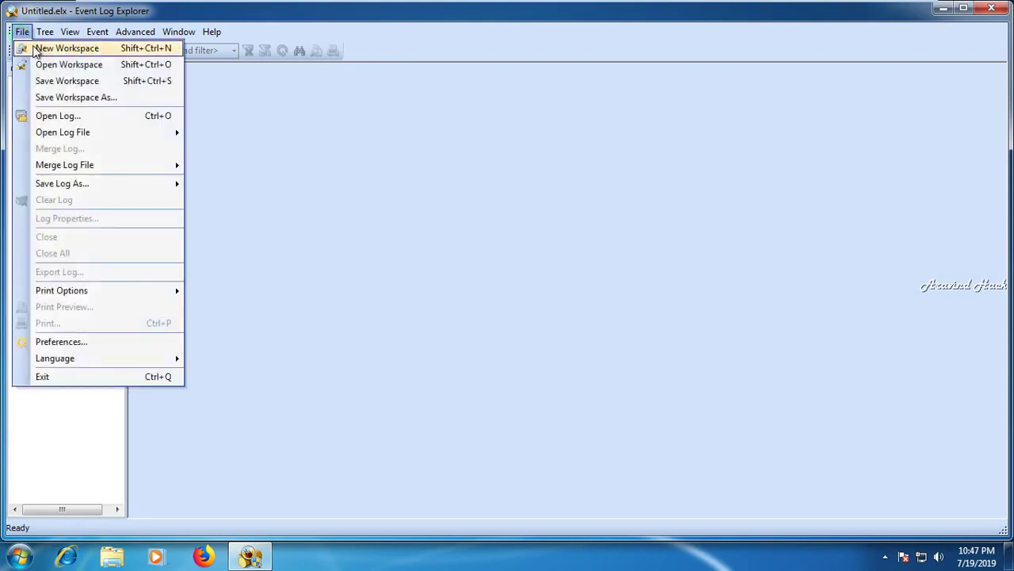
pyautogui.click(37, 52)
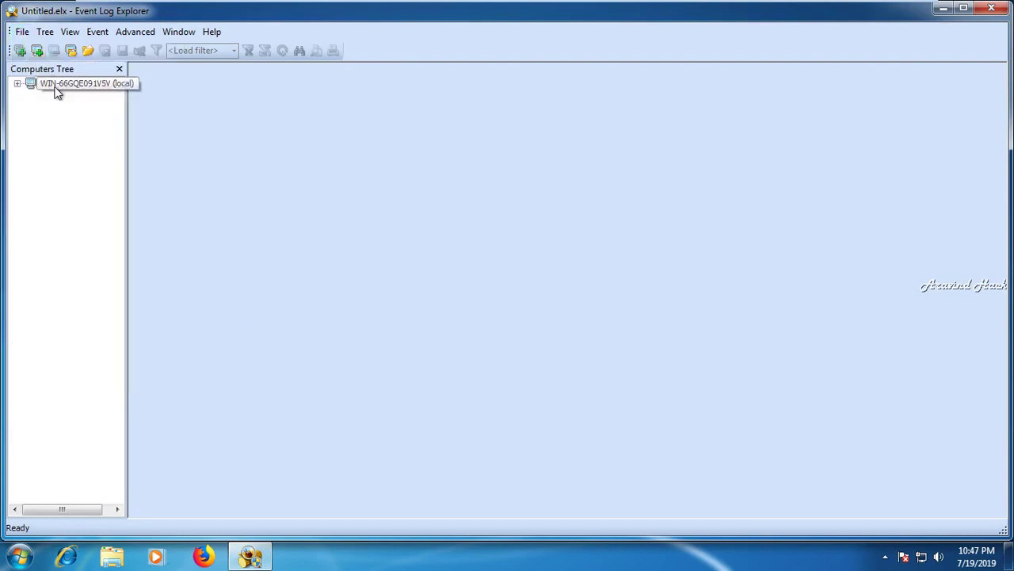
pyautogui.click(17, 83)
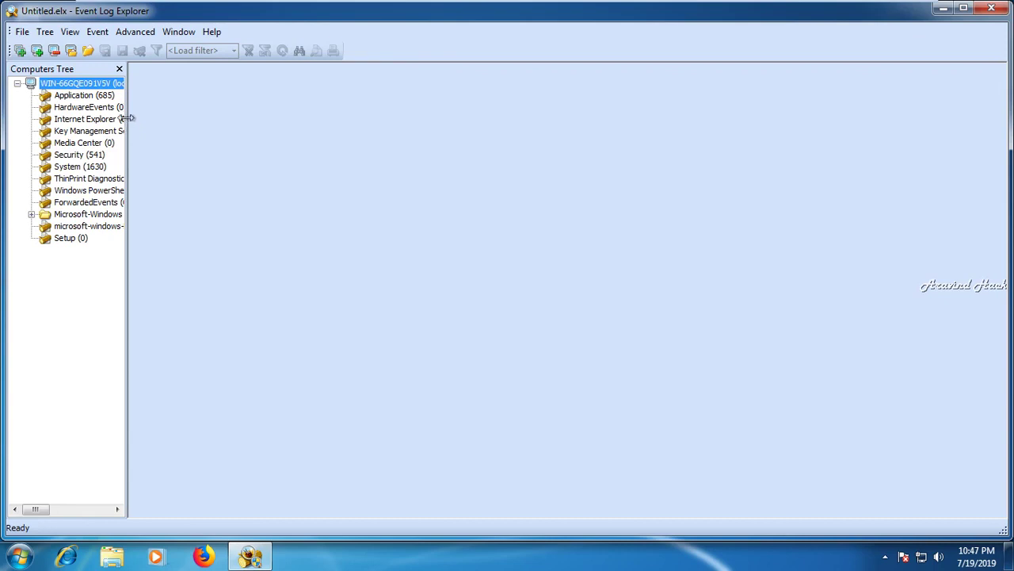
pyautogui.moveTo(127, 119); pyautogui.dragTo(327, 123)
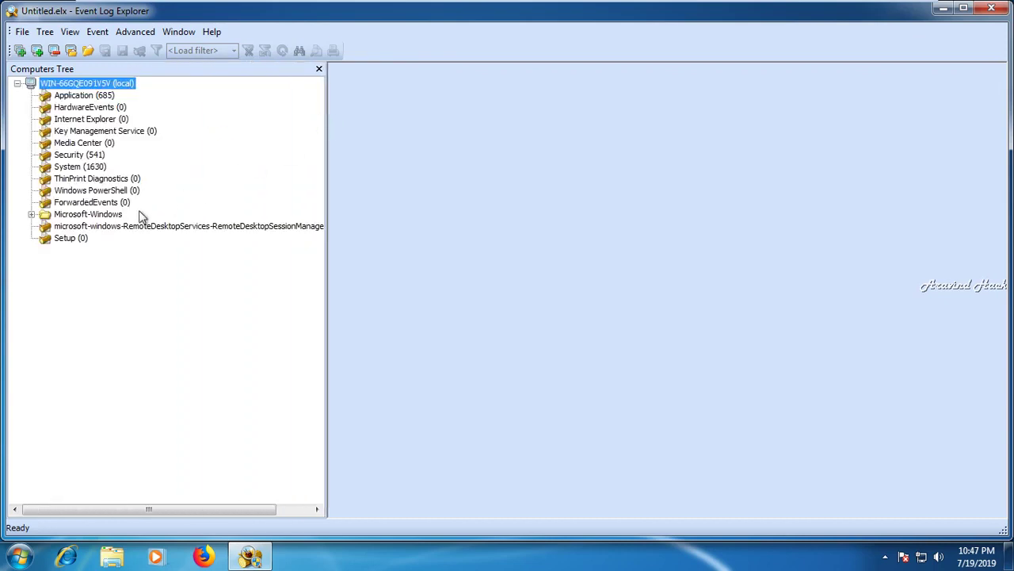
# Step: Create another new workspace, discarding changes to Untitled.elx and turning off the save confirmation
pyautogui.click(23, 33)
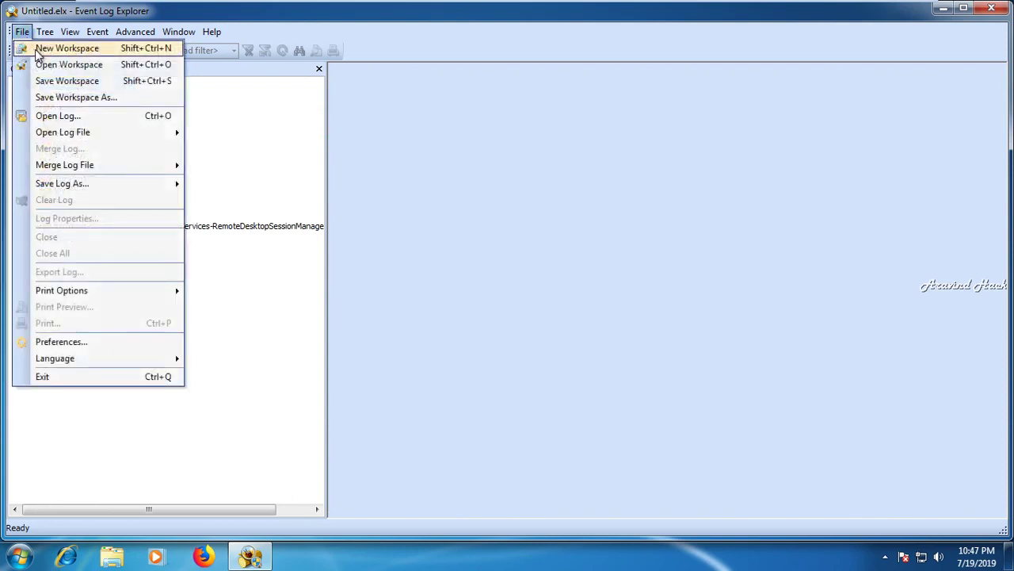
pyautogui.click(36, 49)
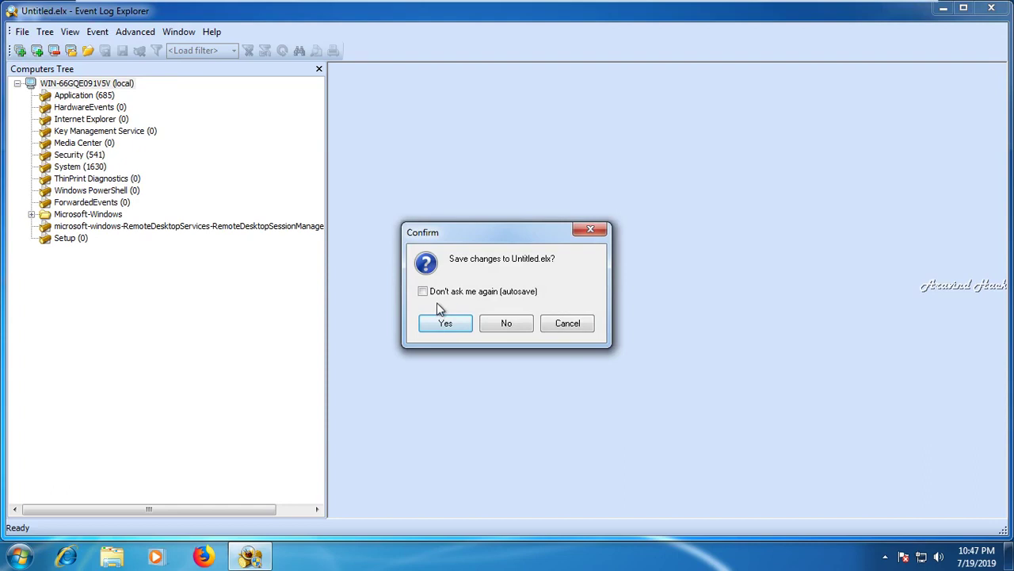
pyautogui.click(454, 294)
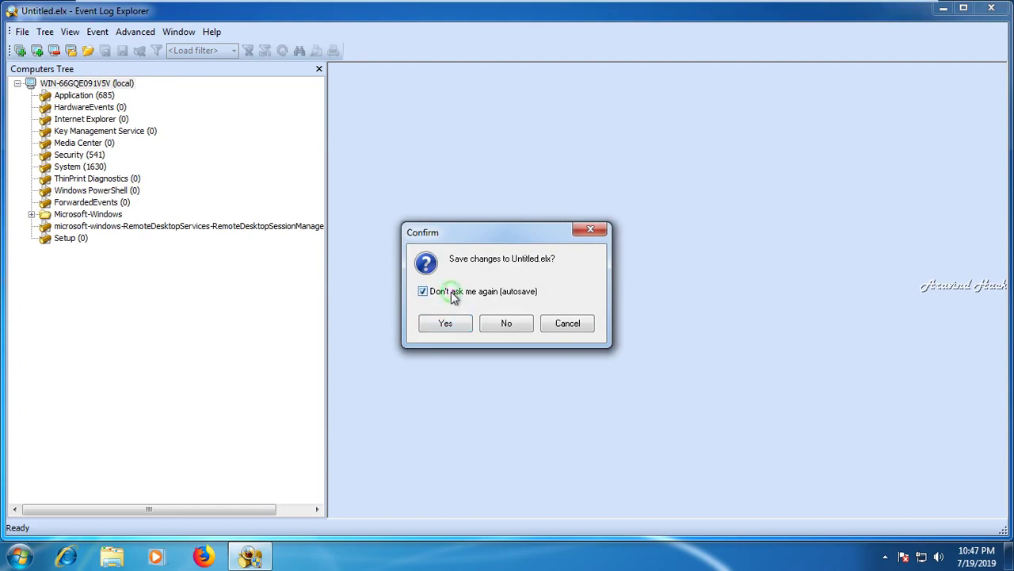
pyautogui.click(508, 327)
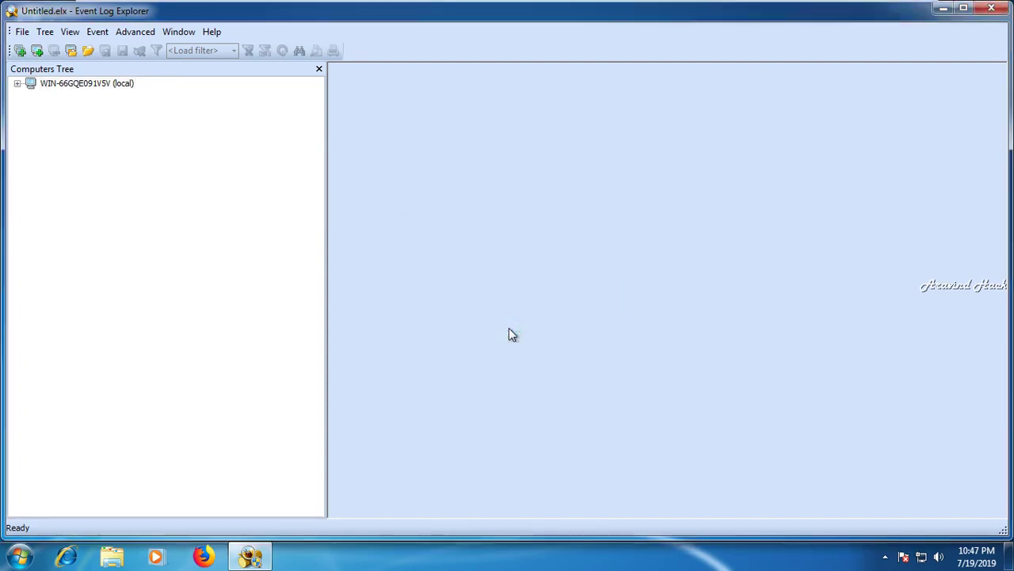
# Step: Open the local computer's Application log and look through its events down to the oldest entries
pyautogui.click(24, 87)
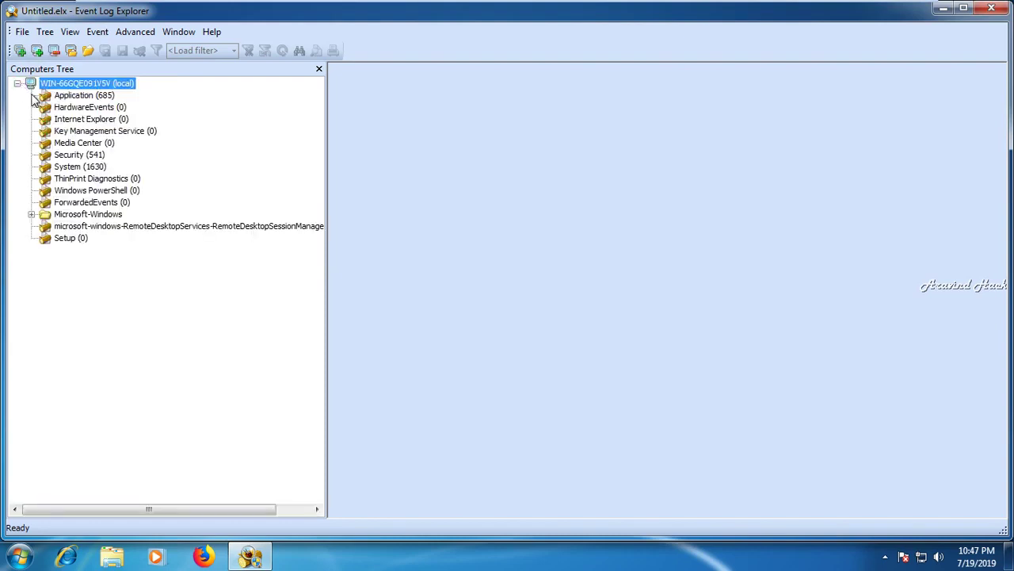
pyautogui.click(46, 96)
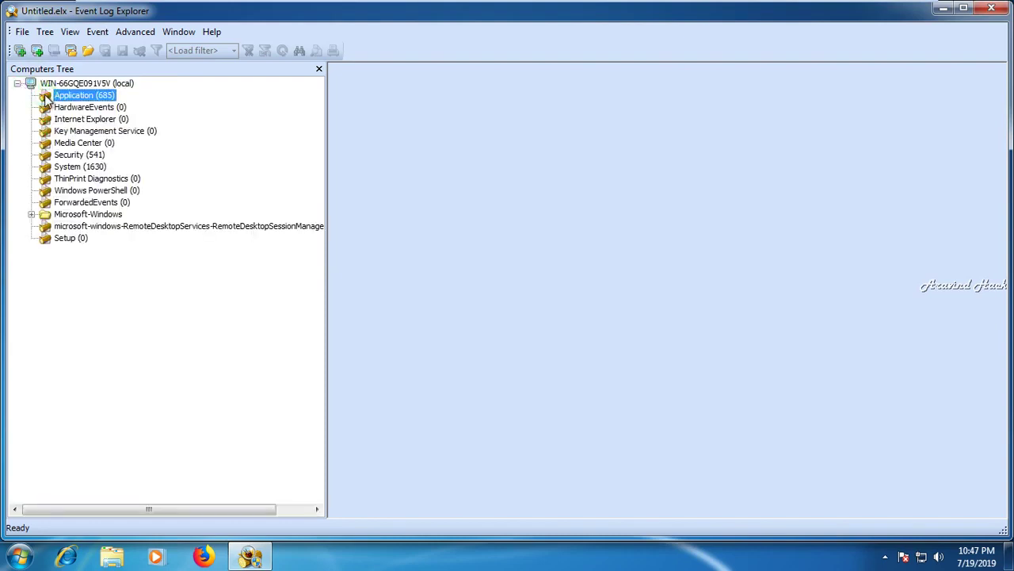
pyautogui.doubleClick(77, 96)
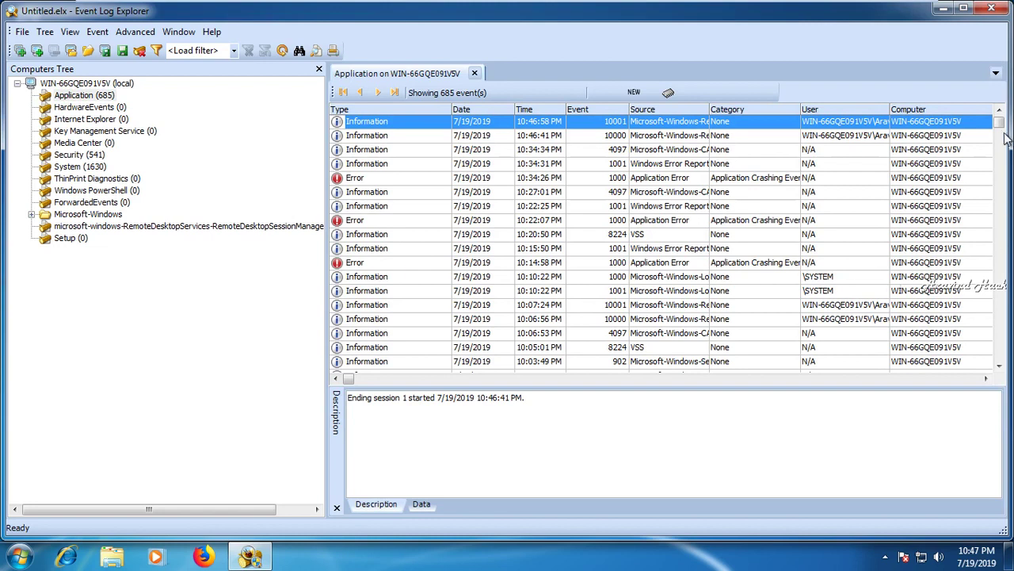
pyautogui.moveTo(1003, 131); pyautogui.dragTo(1008, 372)
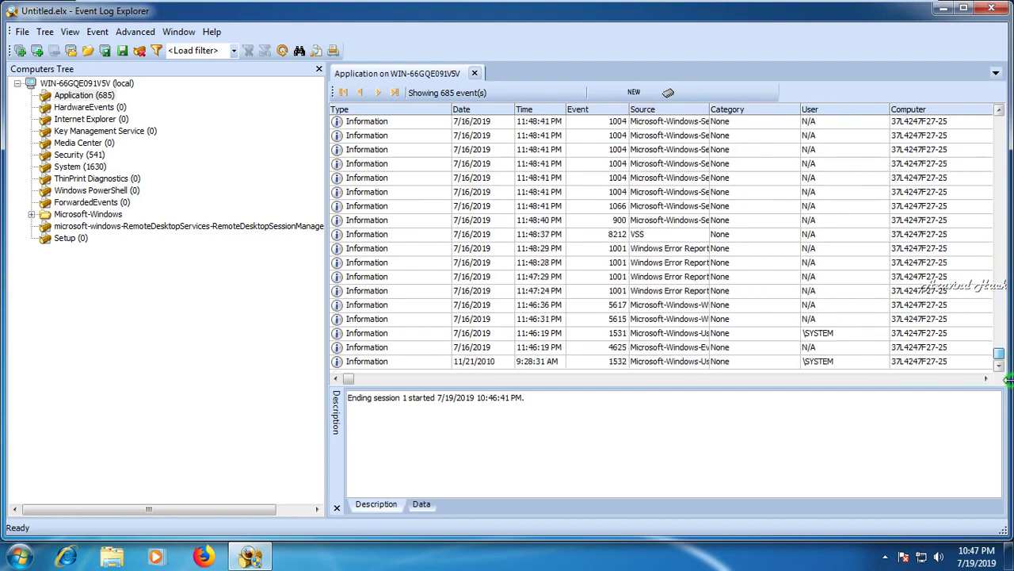
# Step: Open the local computer's Security log and look through its events down to the oldest entries
pyautogui.click(89, 145)
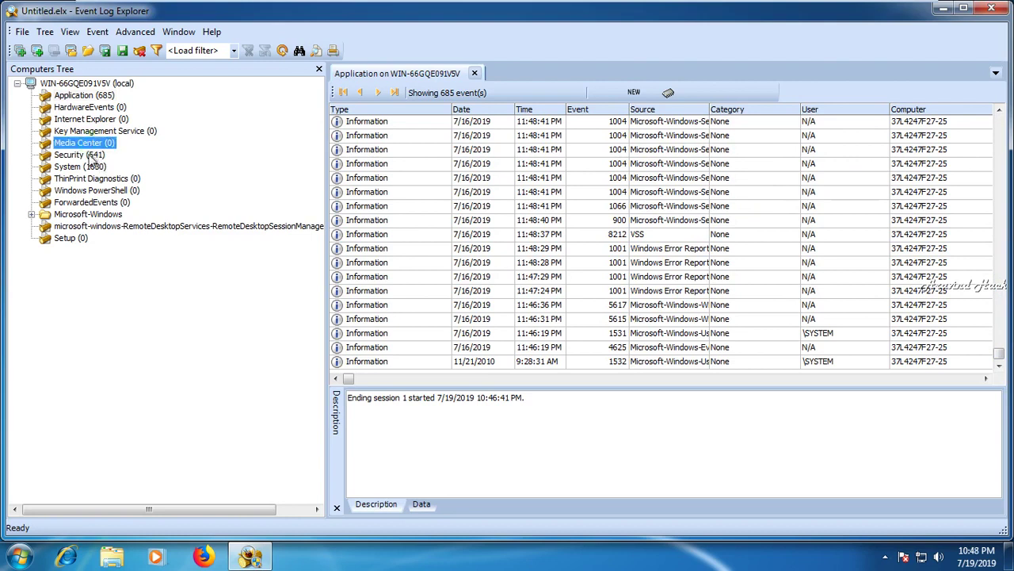
pyautogui.click(91, 156)
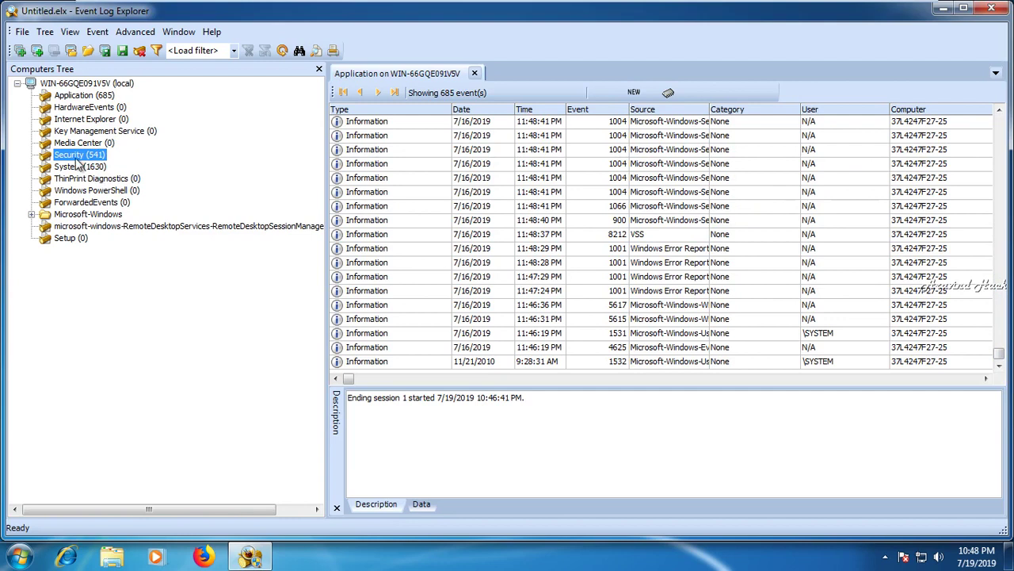
pyautogui.doubleClick(77, 158)
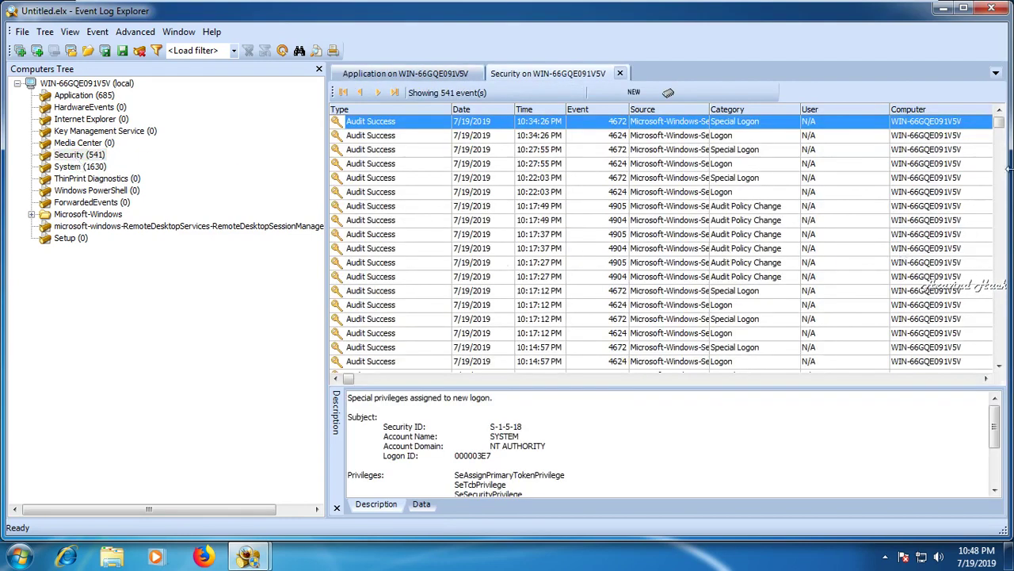
pyautogui.moveTo(1001, 131); pyautogui.dragTo(1010, 382)
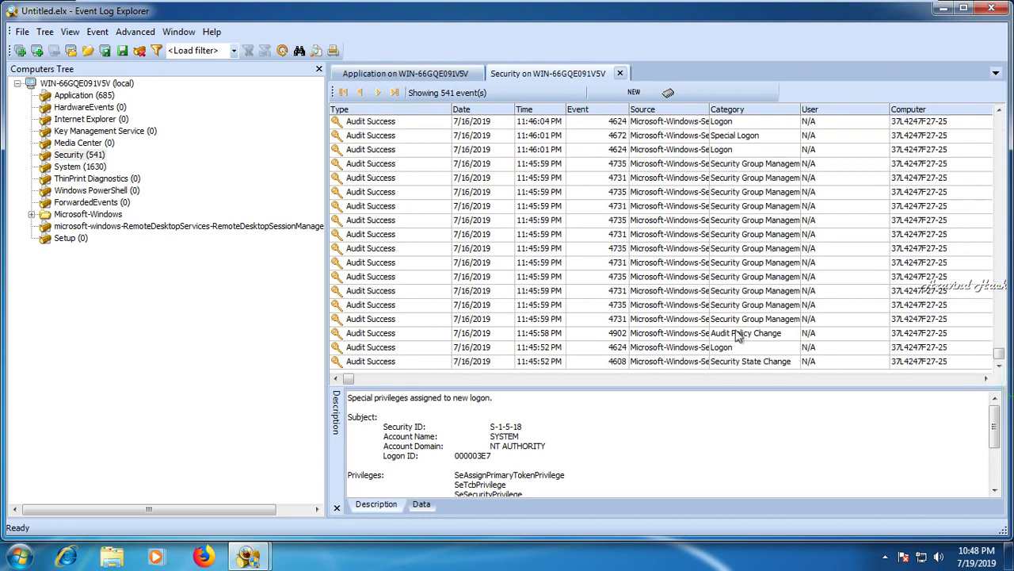
# Step: Examine the standard and XML properties of a 4735 Security Group Management event, keeping the Security log view open
pyautogui.doubleClick(554, 277)
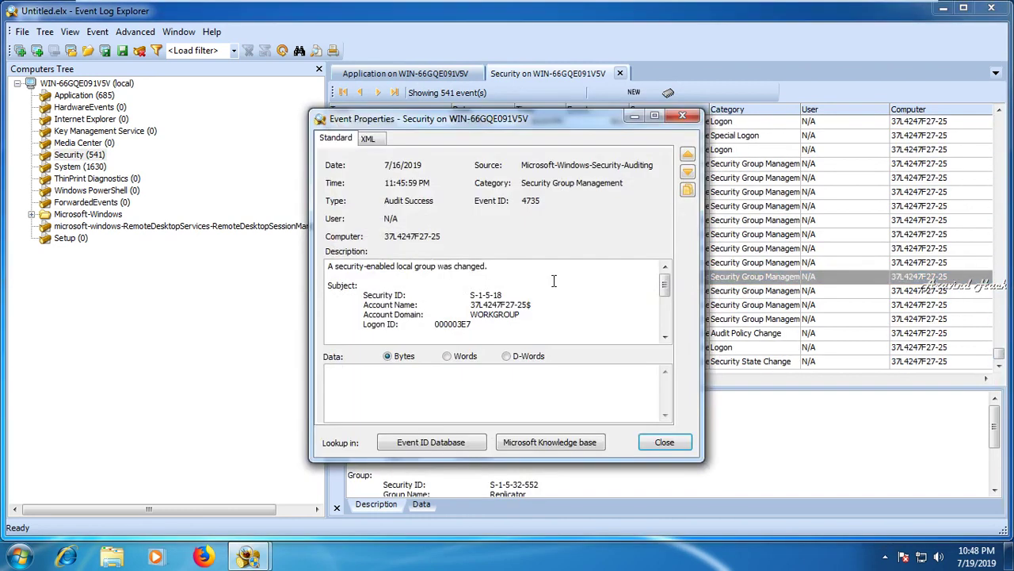
pyautogui.click(369, 139)
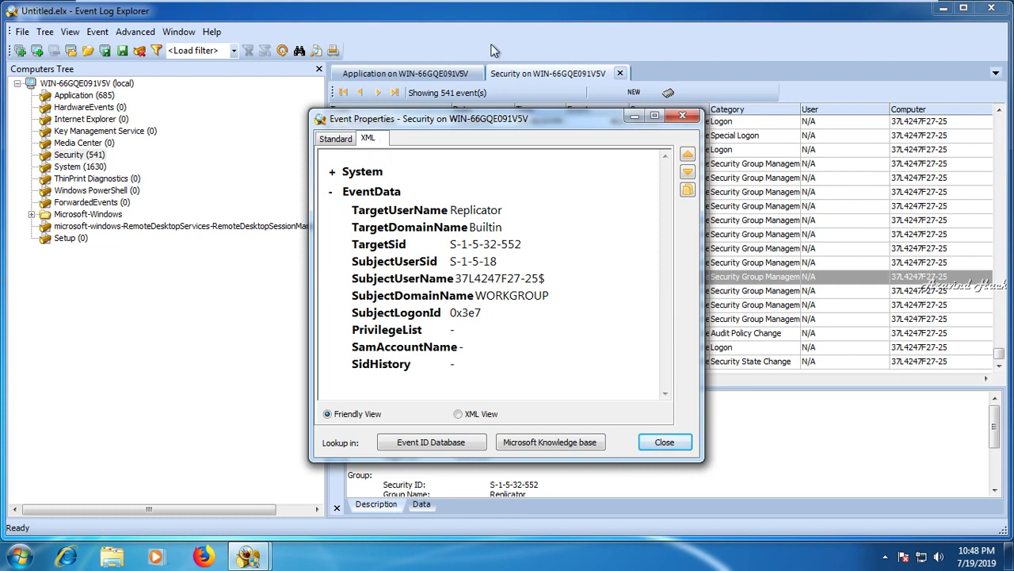
pyautogui.click(674, 121)
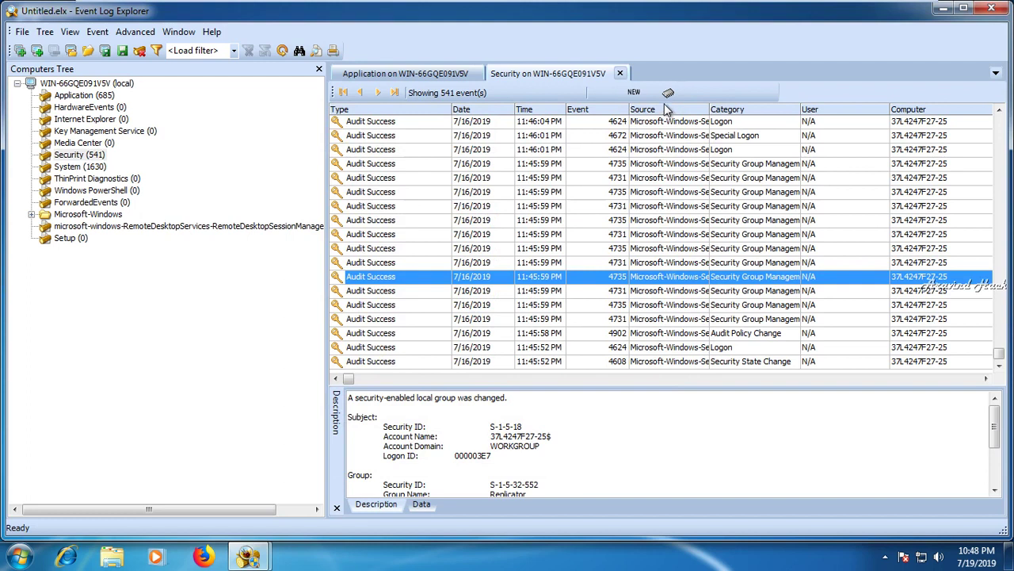
pyautogui.click(620, 74)
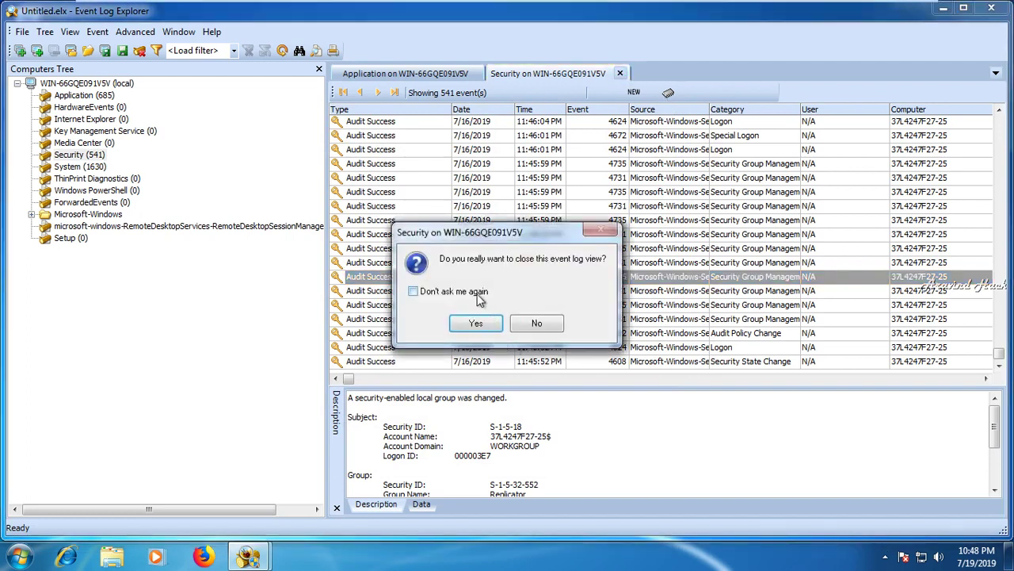
pyautogui.click(537, 323)
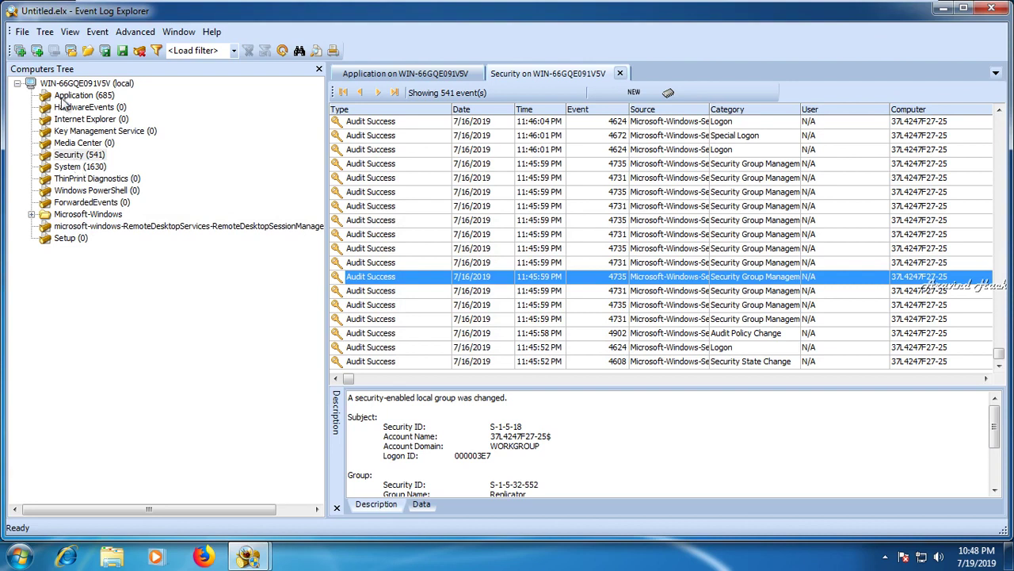
pyautogui.click(84, 144)
pyautogui.rightClick(85, 146)
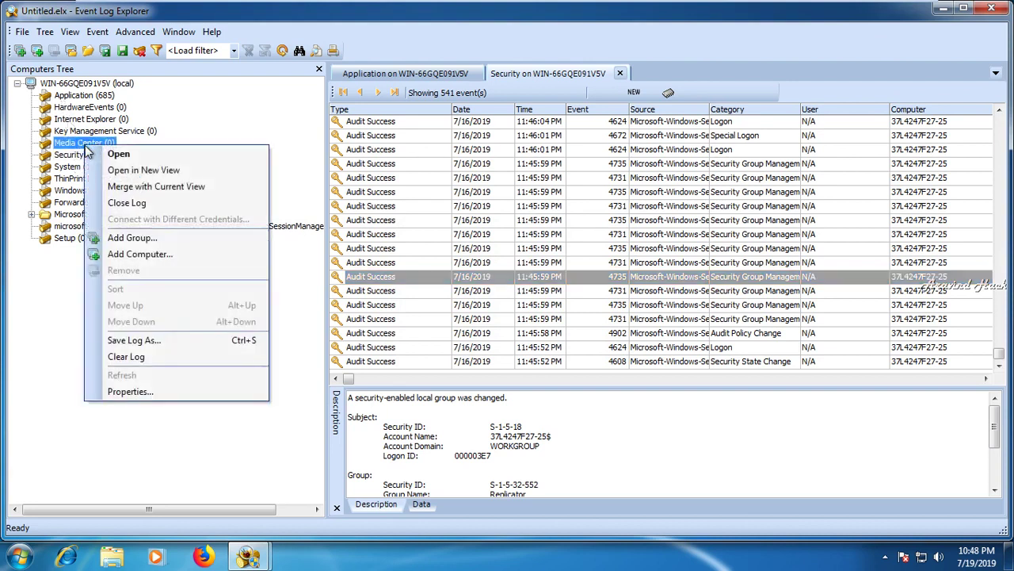
pyautogui.click(170, 340)
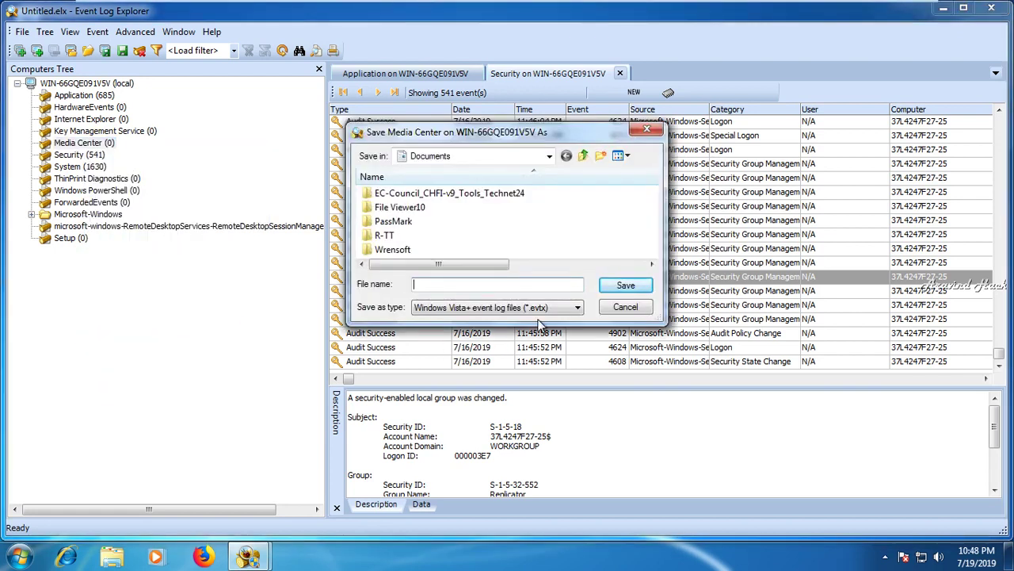
pyautogui.click(621, 310)
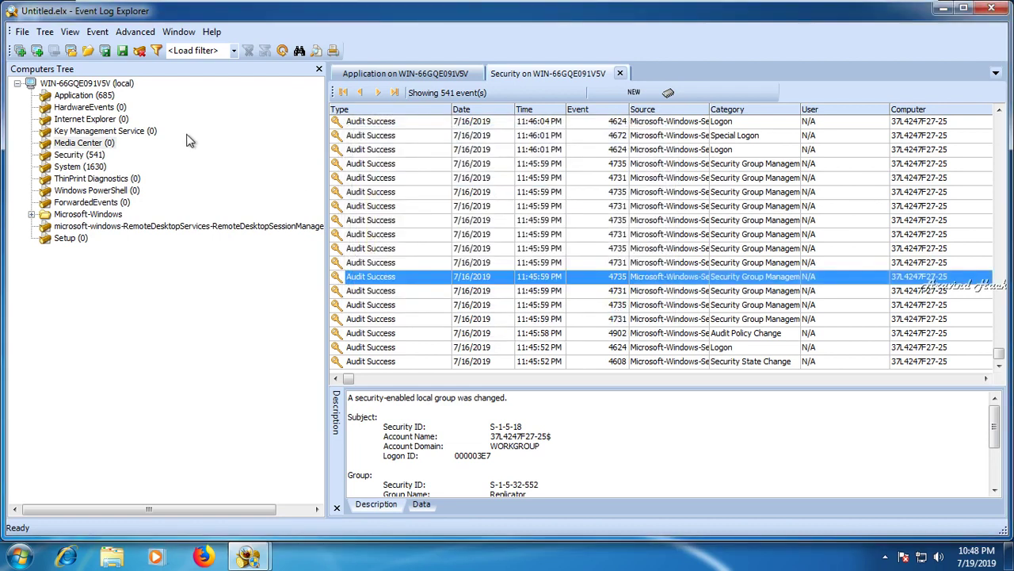
# Step: Open the structured XML query editor for the Security log and dismiss it without entering a query
pyautogui.click(47, 34)
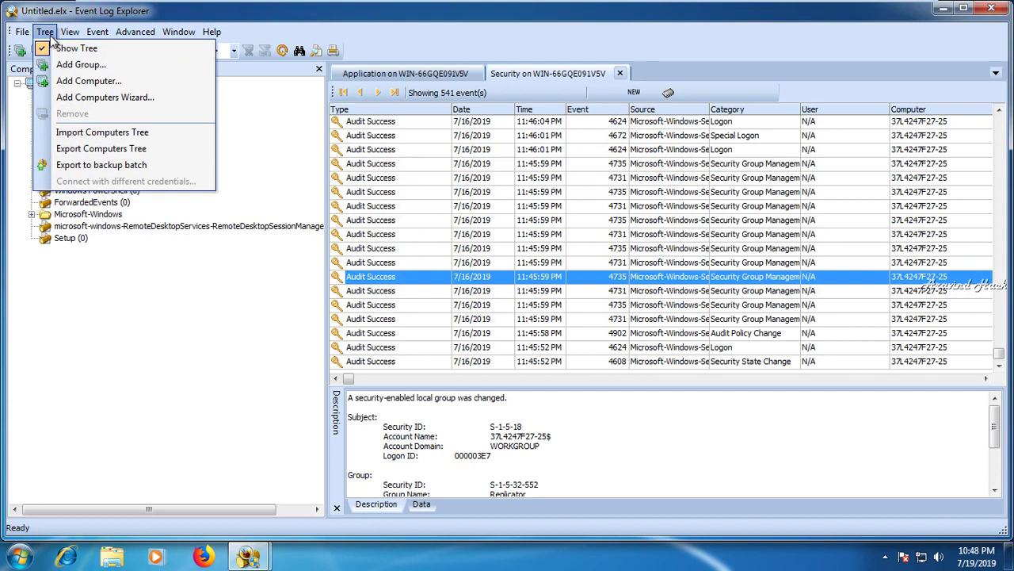
pyautogui.moveTo(79, 34)
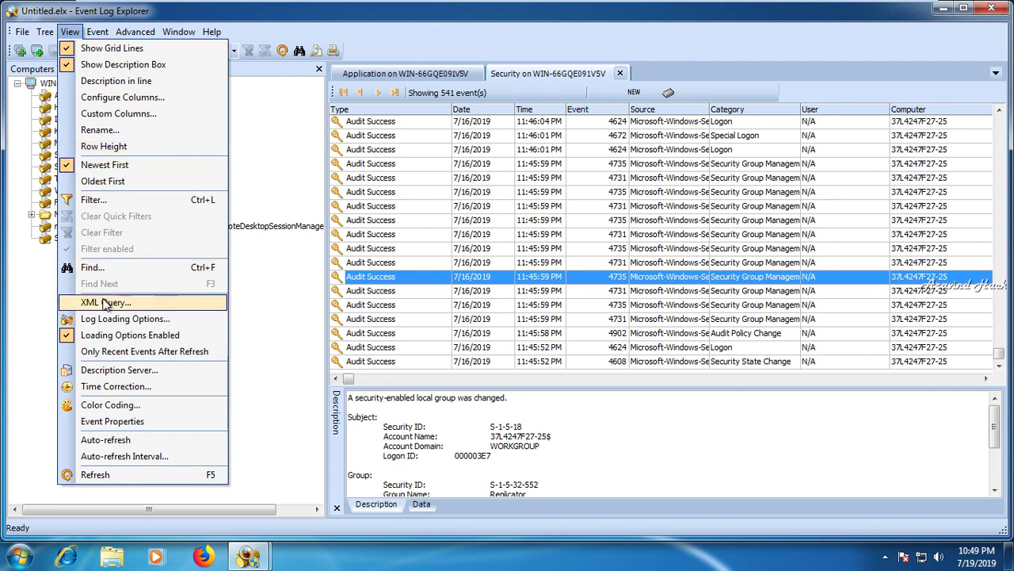
pyautogui.click(69, 305)
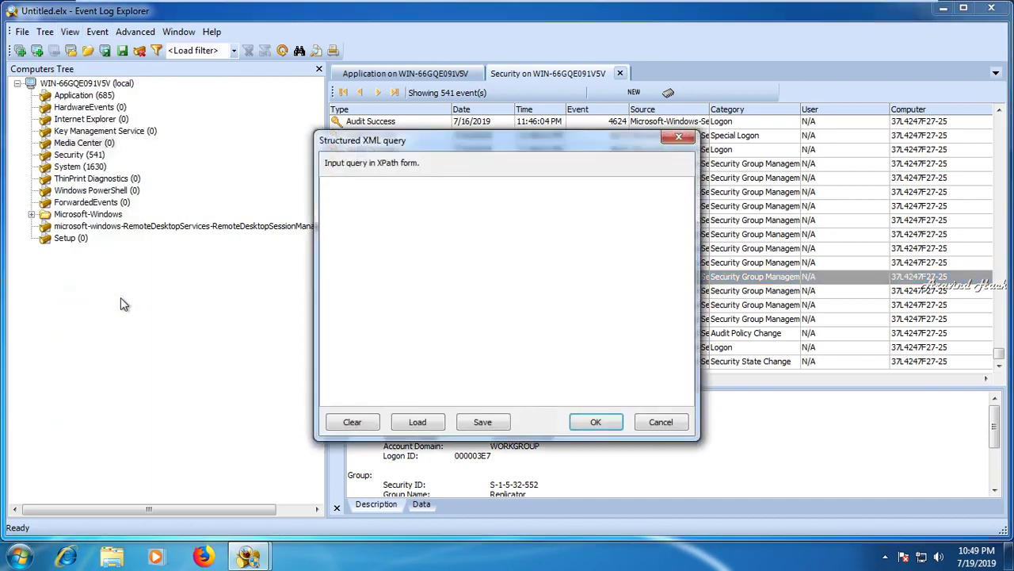
pyautogui.click(647, 423)
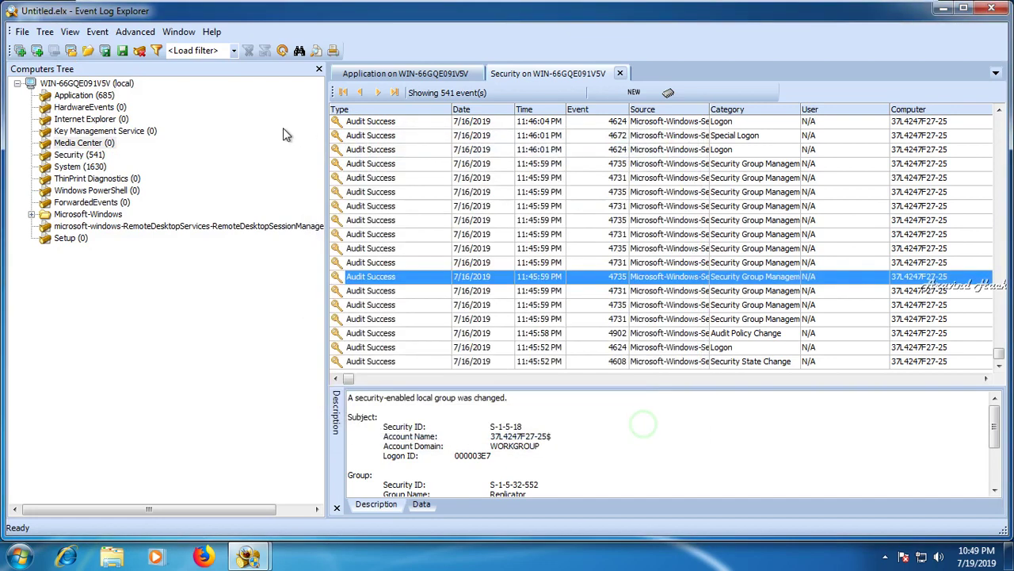
# Step: View the Analytical Reports window for the Security log, then close it
pyautogui.click(97, 32)
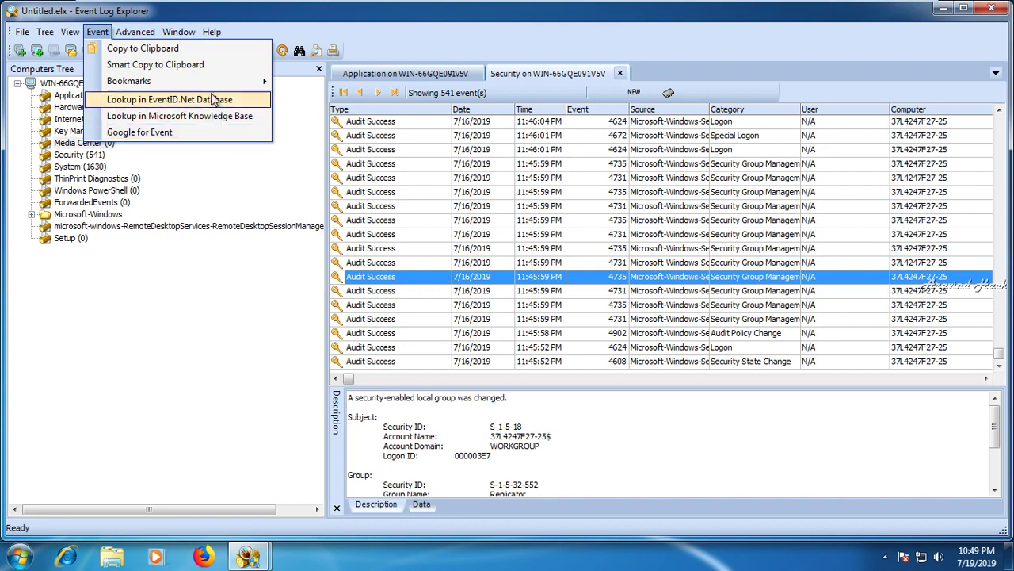
pyautogui.moveTo(127, 34)
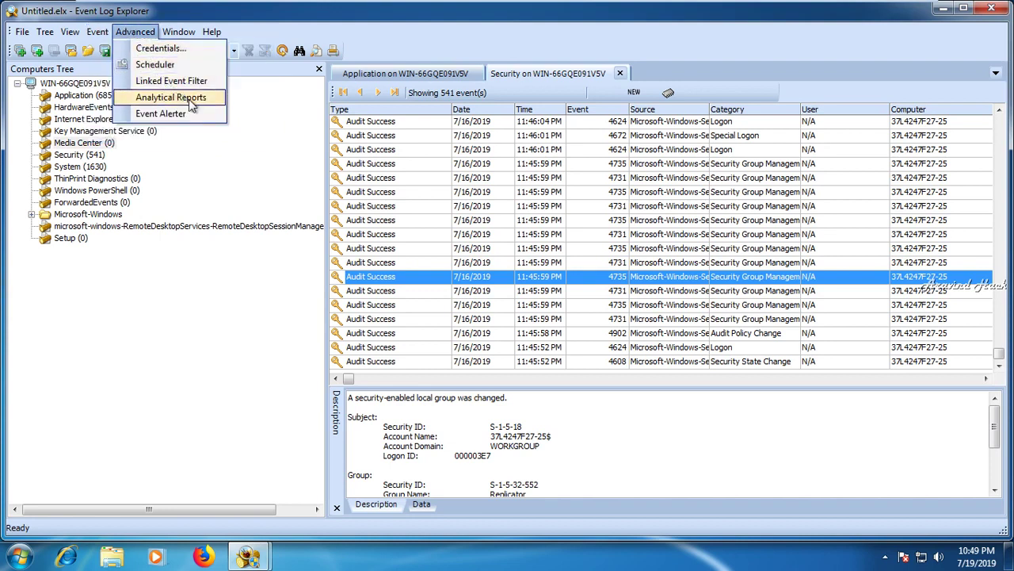
pyautogui.click(192, 105)
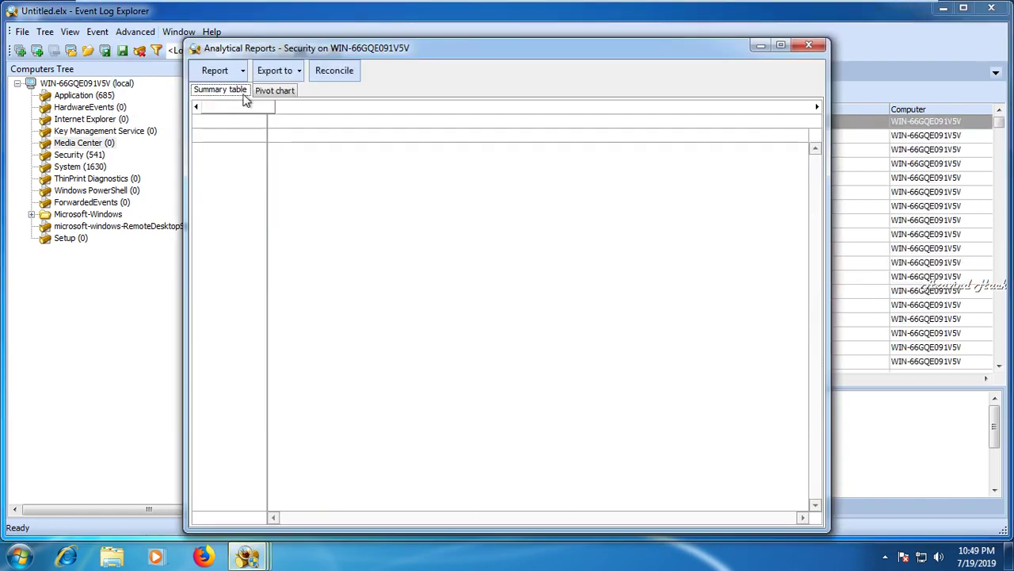
pyautogui.click(808, 45)
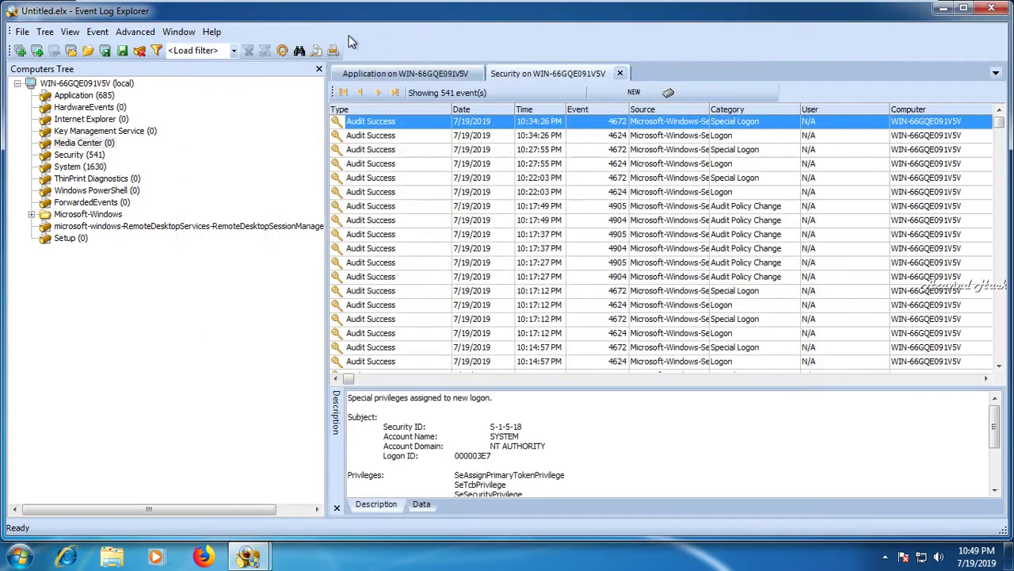
# Step: Check the program's version and license information in the About dialog and close it
pyautogui.click(212, 31)
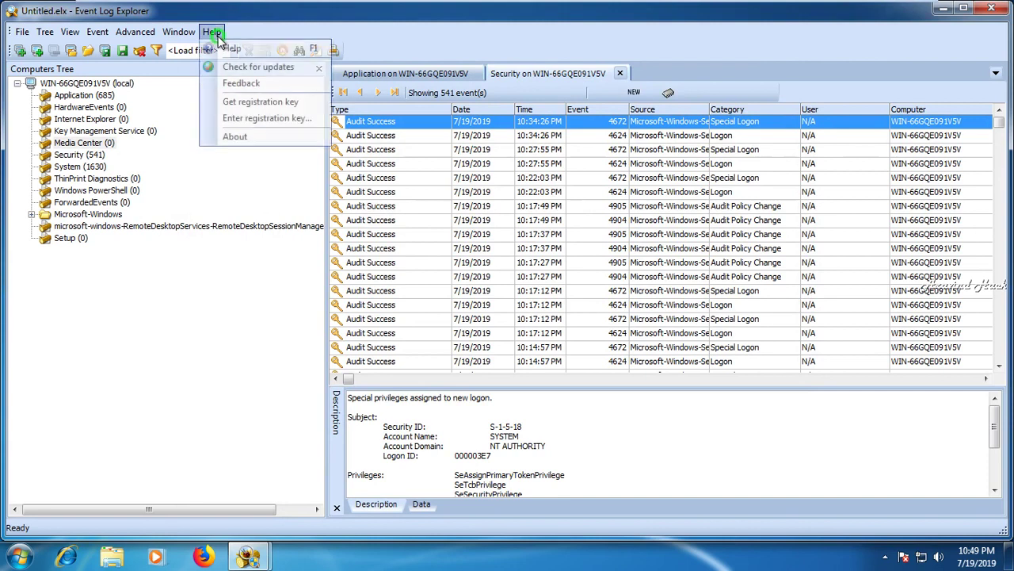
pyautogui.click(232, 137)
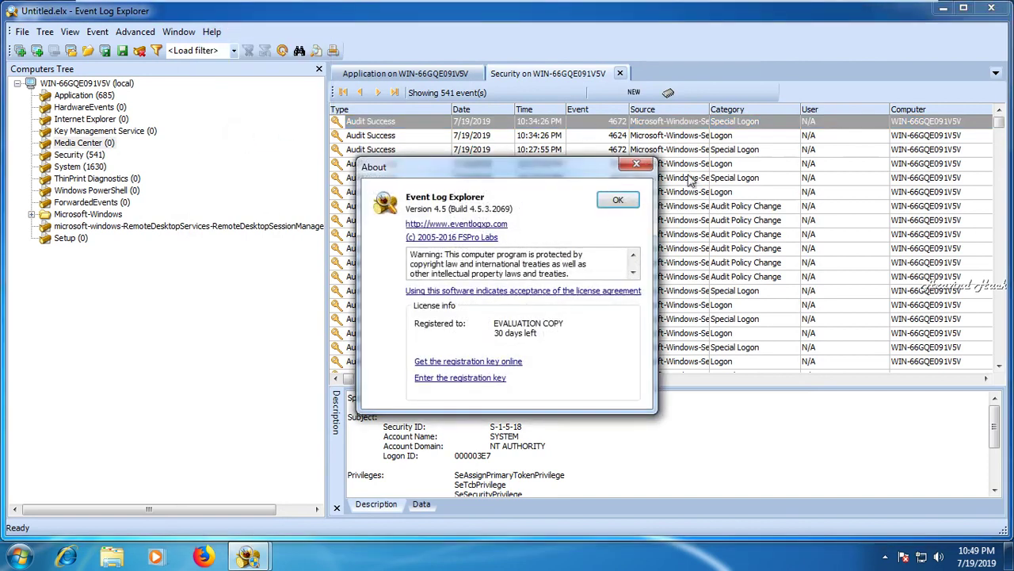
pyautogui.click(637, 163)
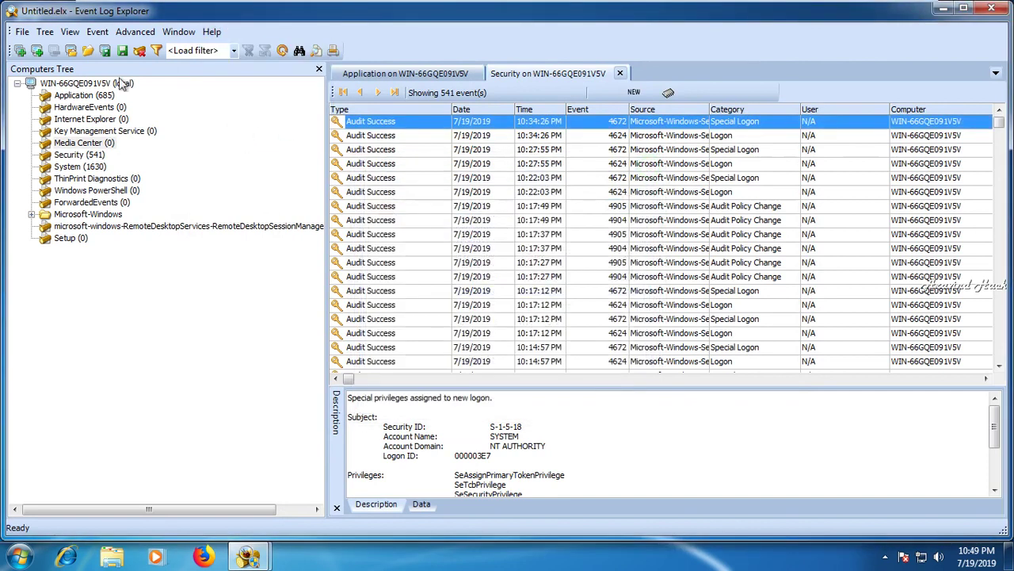
# Step: Select a 4904 Audit Policy Change event and go through the Windows PowerShell, Security, Media Center, Internet Explorer and Application logs in the computers tree
pyautogui.click(23, 33)
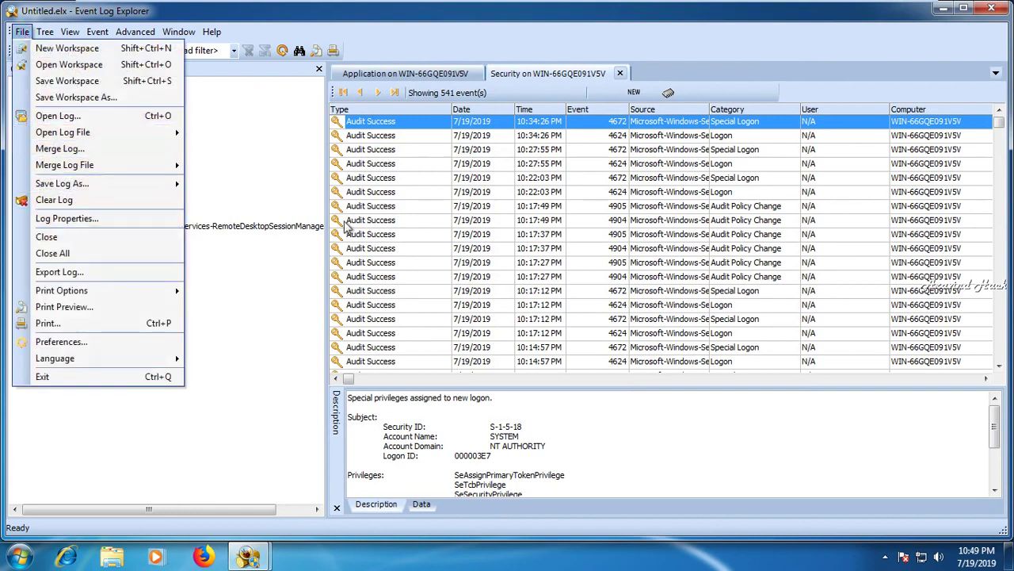
pyautogui.click(413, 248)
pyautogui.click(116, 191)
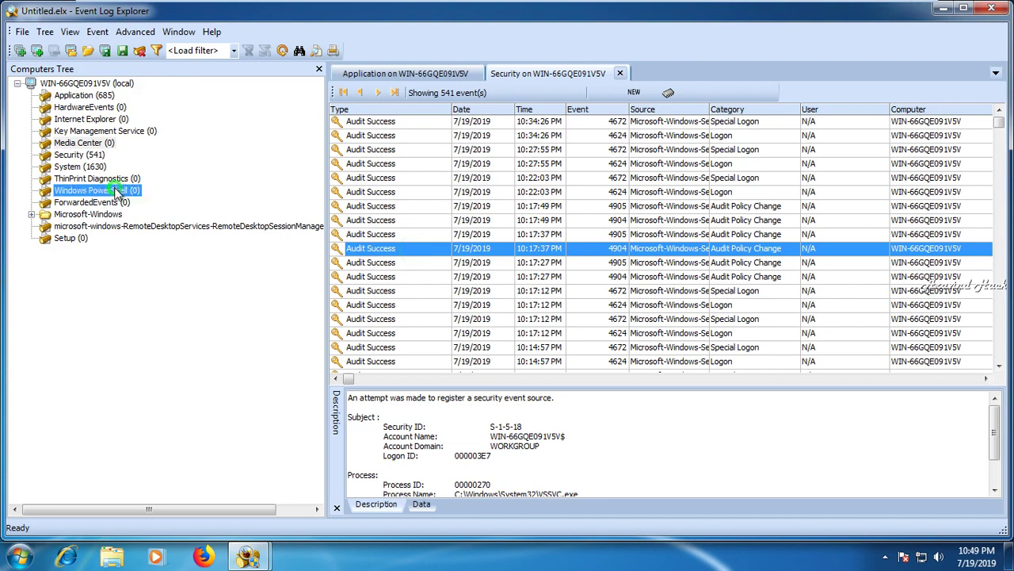
pyautogui.click(89, 155)
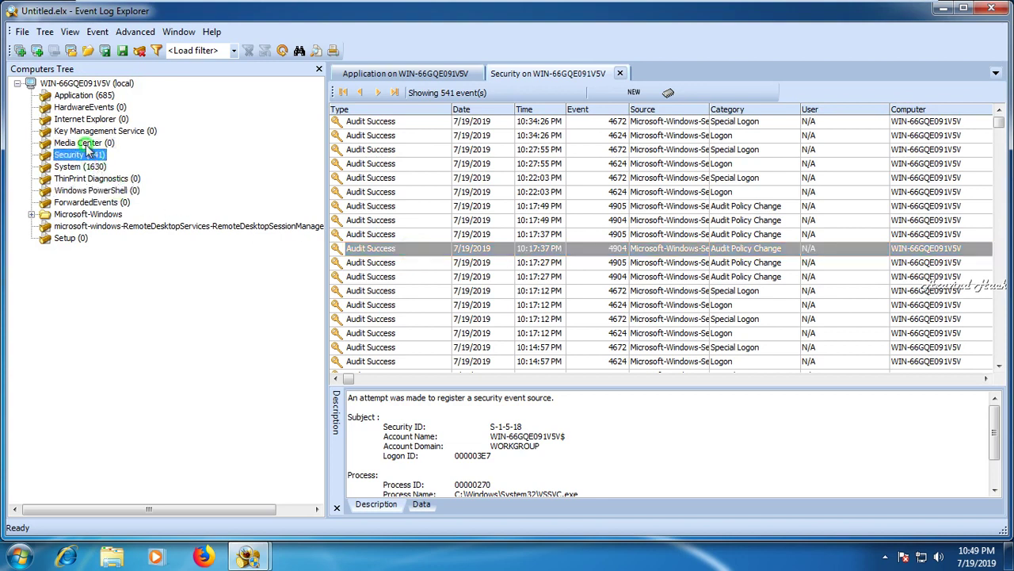
pyautogui.click(86, 143)
pyautogui.click(89, 119)
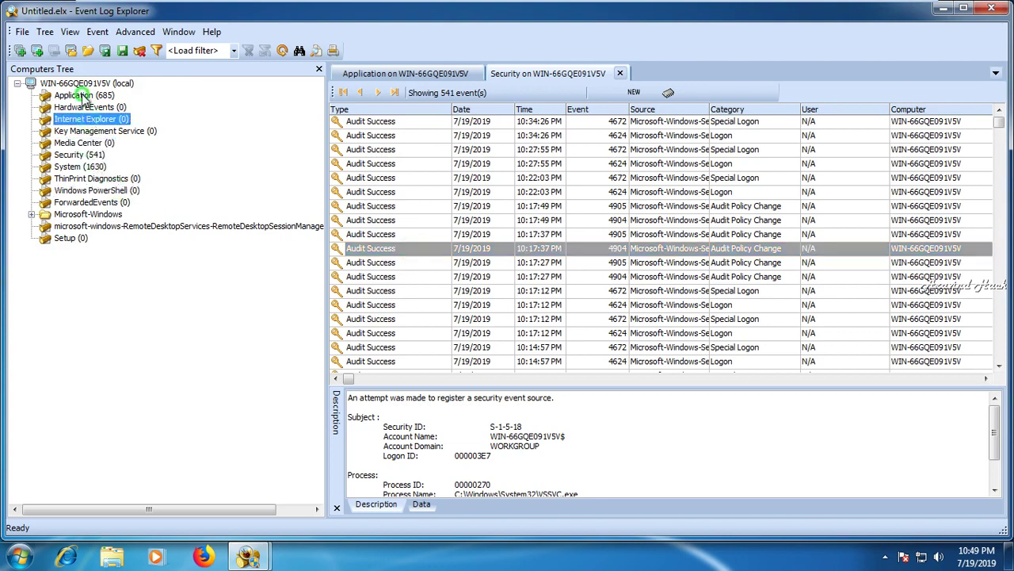
pyautogui.click(81, 96)
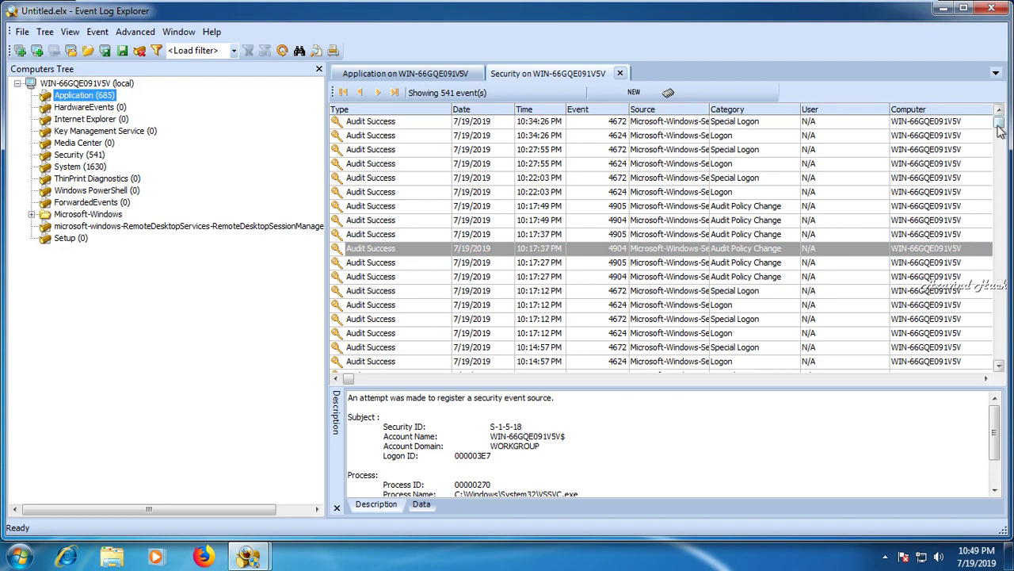
# Step: Look through the Security log down to its oldest events and display the selected event's data instead of its description
pyautogui.rightClick(1002, 229)
pyautogui.click(1000, 129)
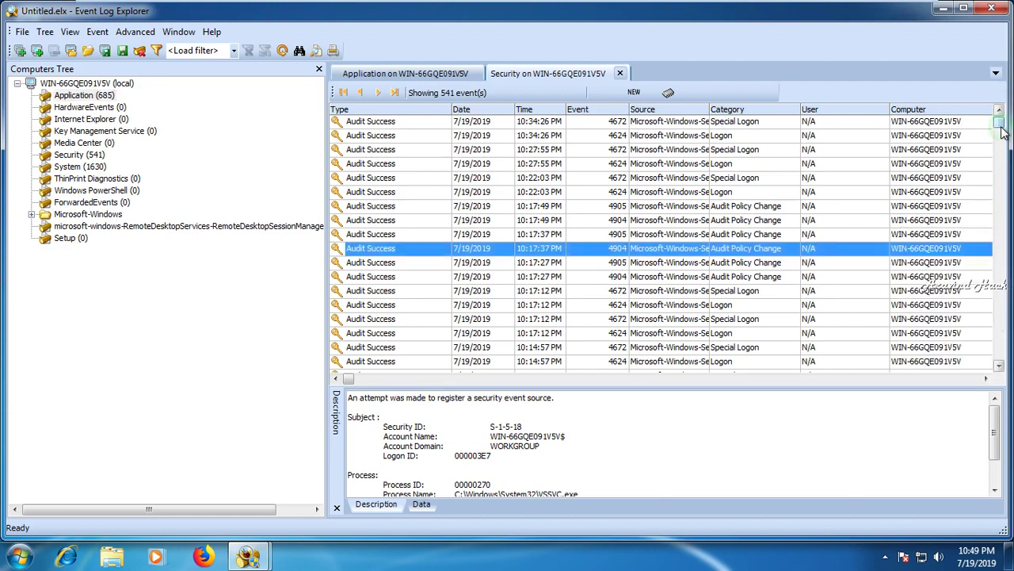
pyautogui.moveTo(1001, 129); pyautogui.dragTo(1005, 396)
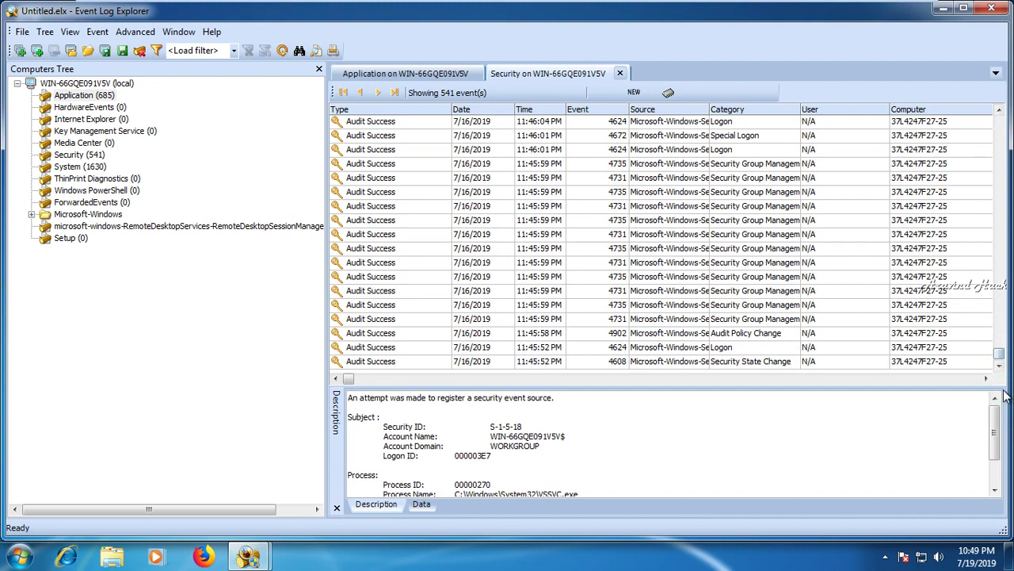
pyautogui.click(421, 504)
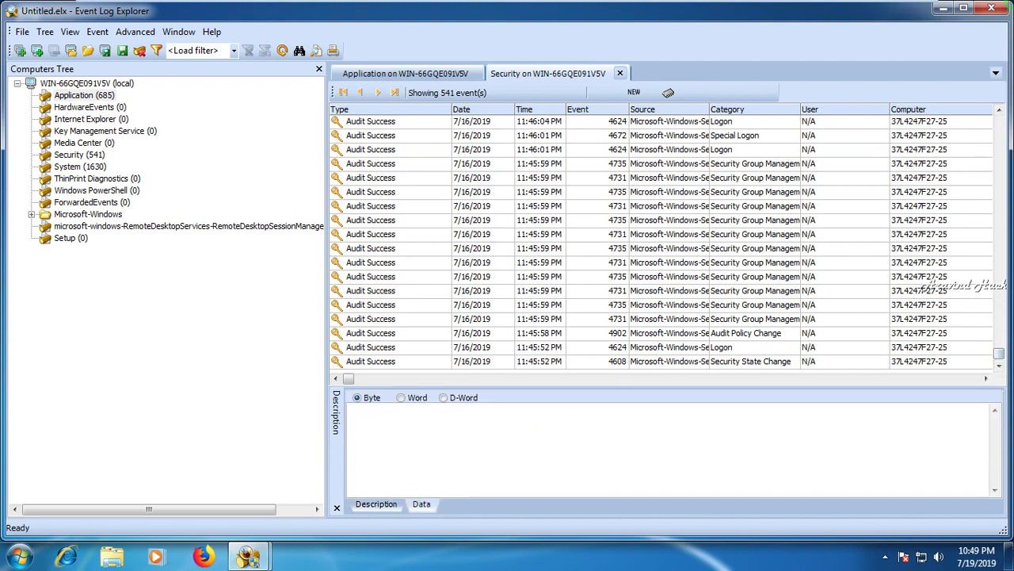
# Step: Quit Event Log Explorer, turning off the quit confirmation and discarding changes to Untitled.elx
pyautogui.click(992, 8)
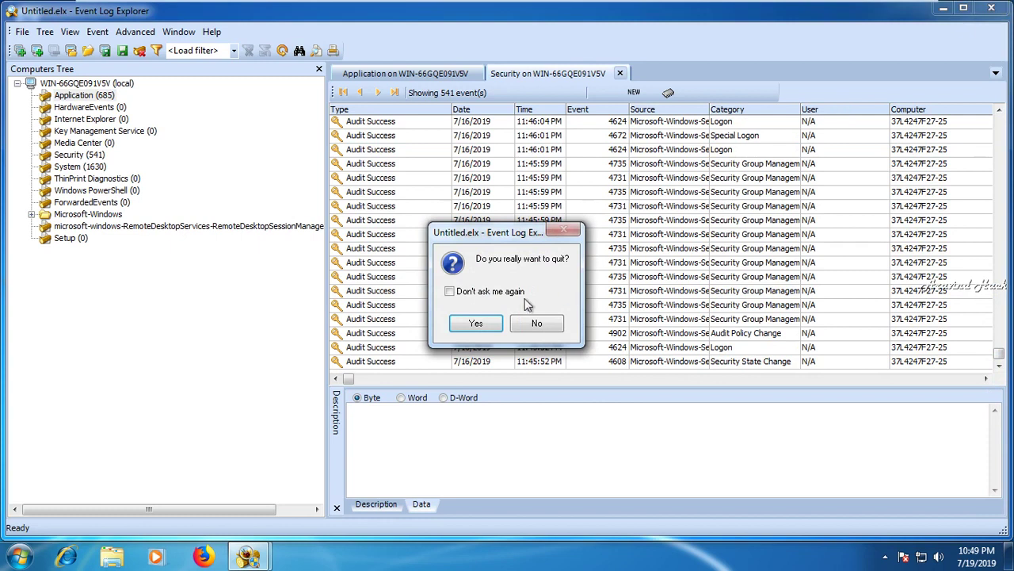
pyautogui.click(507, 293)
pyautogui.click(473, 324)
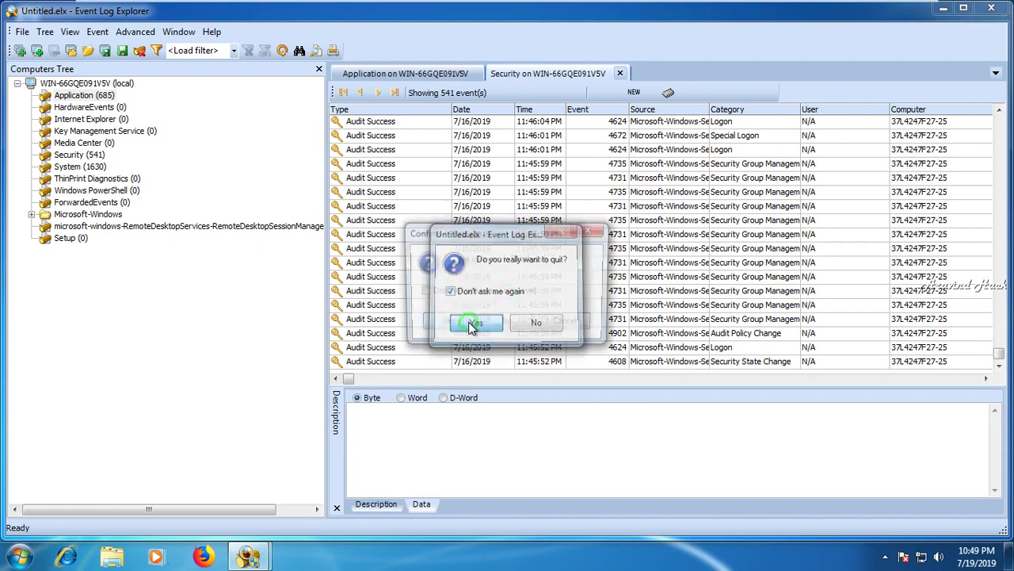
pyautogui.click(504, 324)
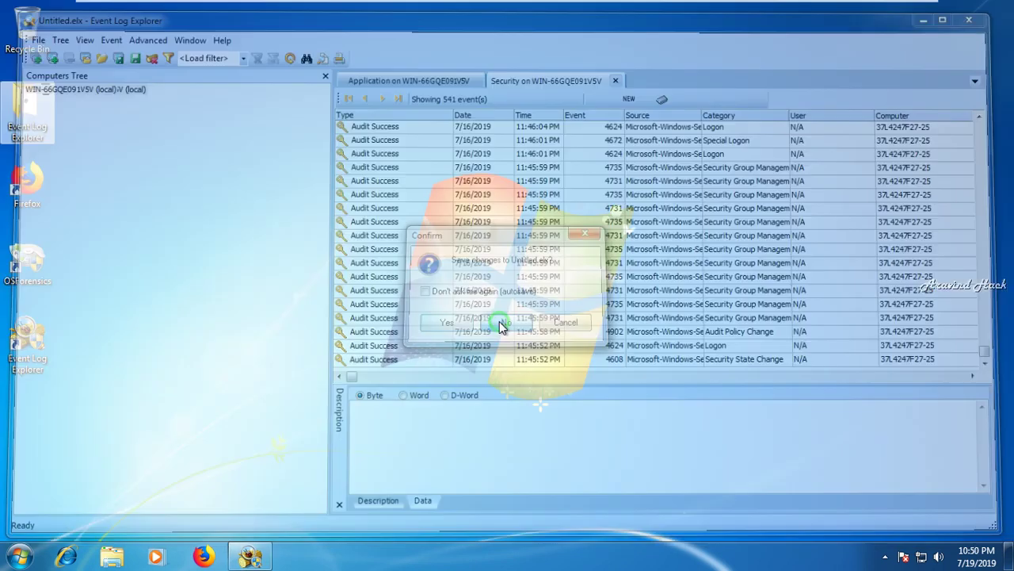
# Step: Minimize the Windows 7 x64 virtual machine to return to the host desktop and access the screen recorder's notification icon
pyautogui.moveTo(829, 2)
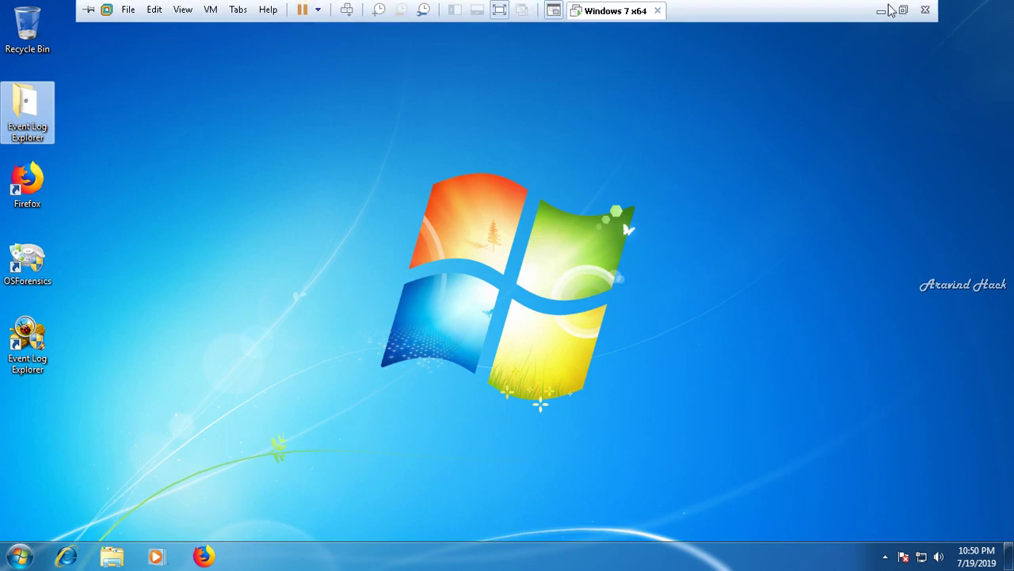
pyautogui.click(888, 10)
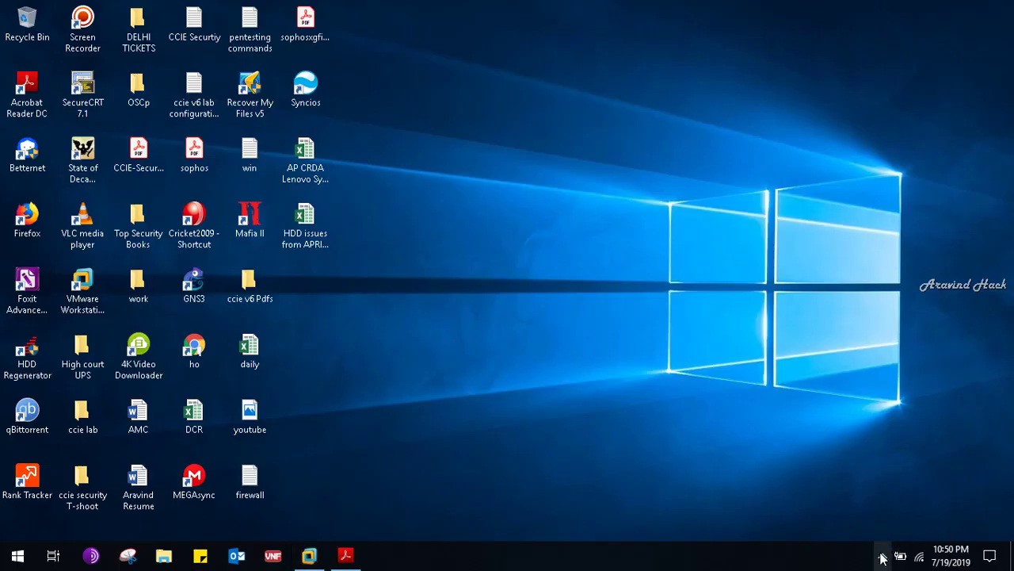
pyautogui.click(868, 494)
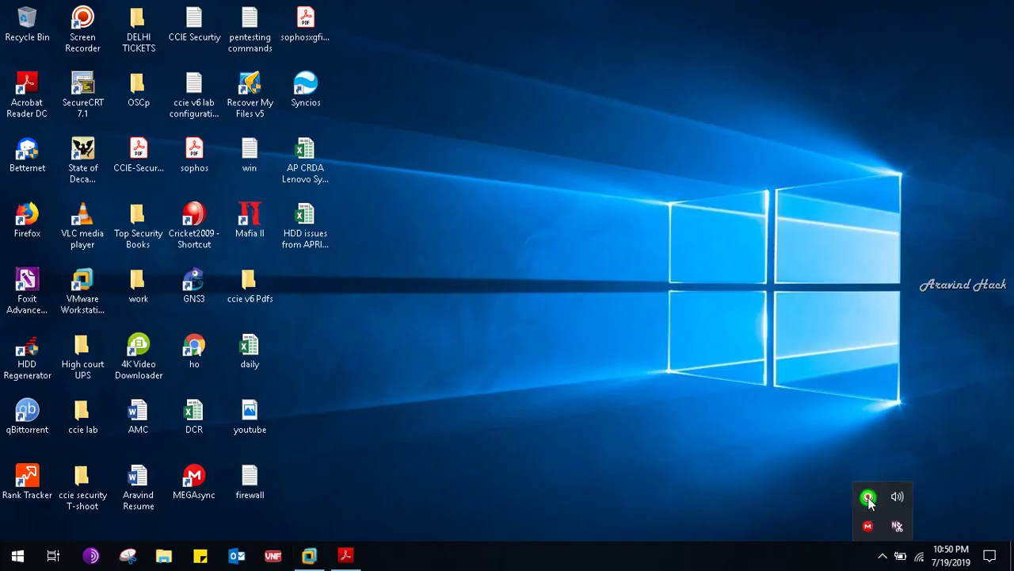